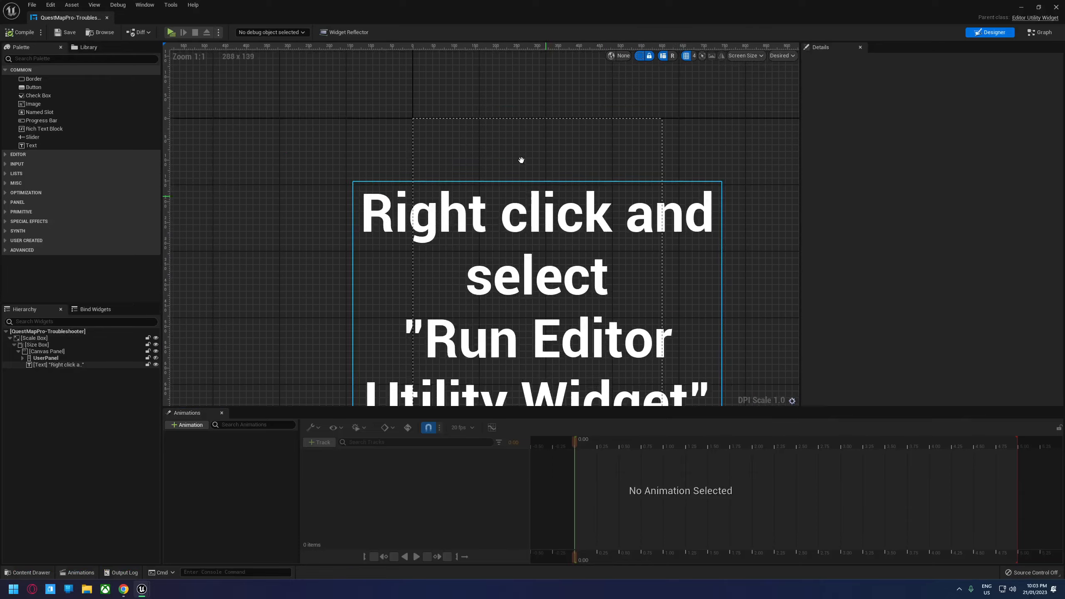
Close the widget blueprint editor, and run QuestMapPro-Troubleshooter as an editor utility widget in a slightly widened pane beside the viewport.
{"action": "right_click_drag", "start_coordinate": [507, 178], "coordinate": [494, 149]}
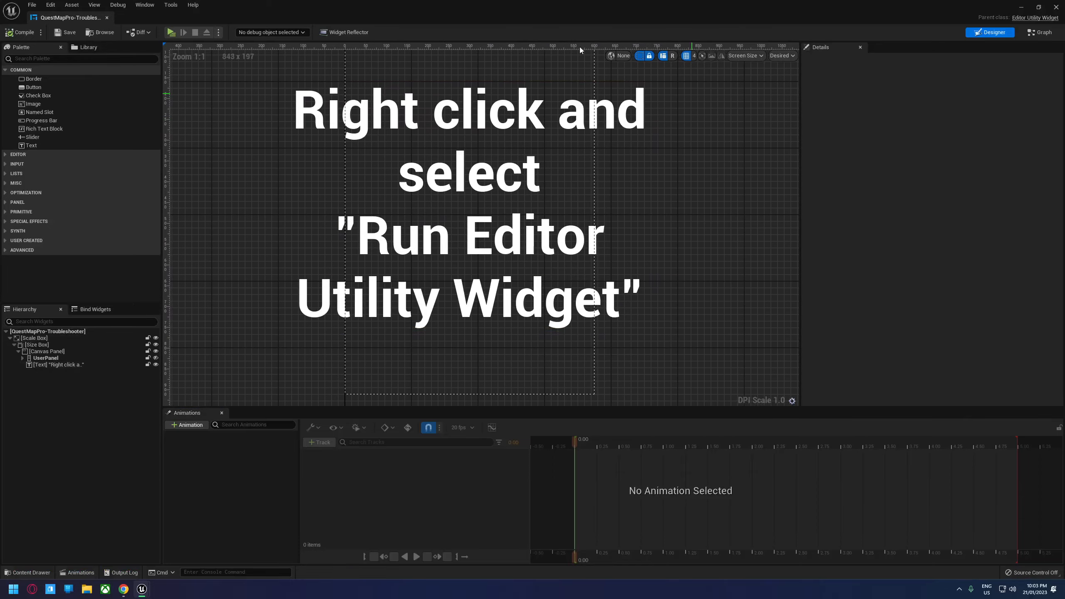
{"action": "left_click", "coordinate": [1061, 8]}
{"action": "right_click_drag", "start_coordinate": [720, 444], "coordinate": [737, 418]}
{"action": "key", "text": "ctrl+space"}
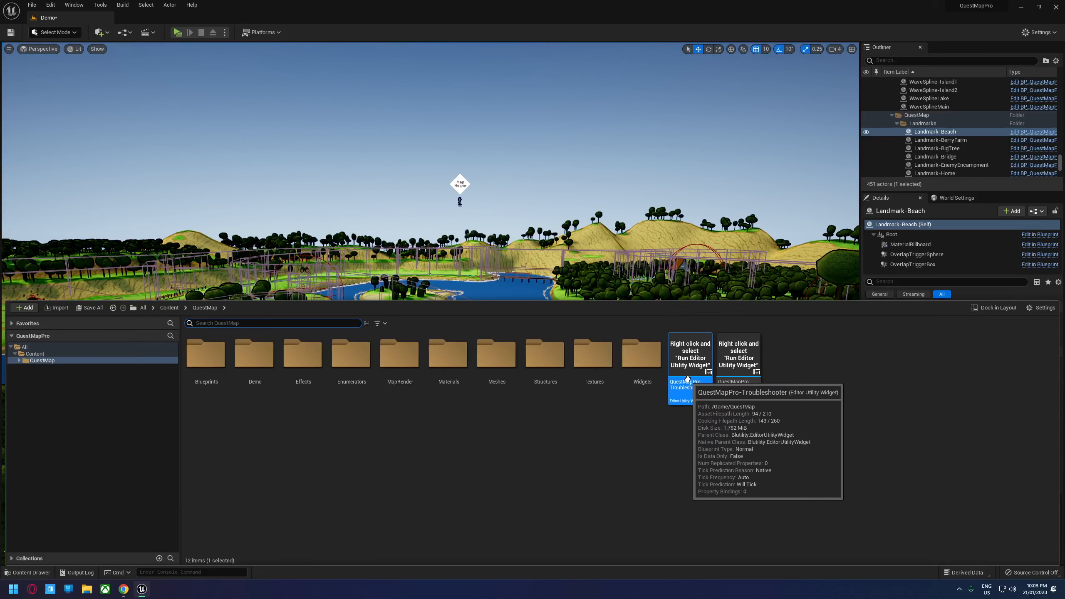
{"action": "right_click", "coordinate": [687, 380]}
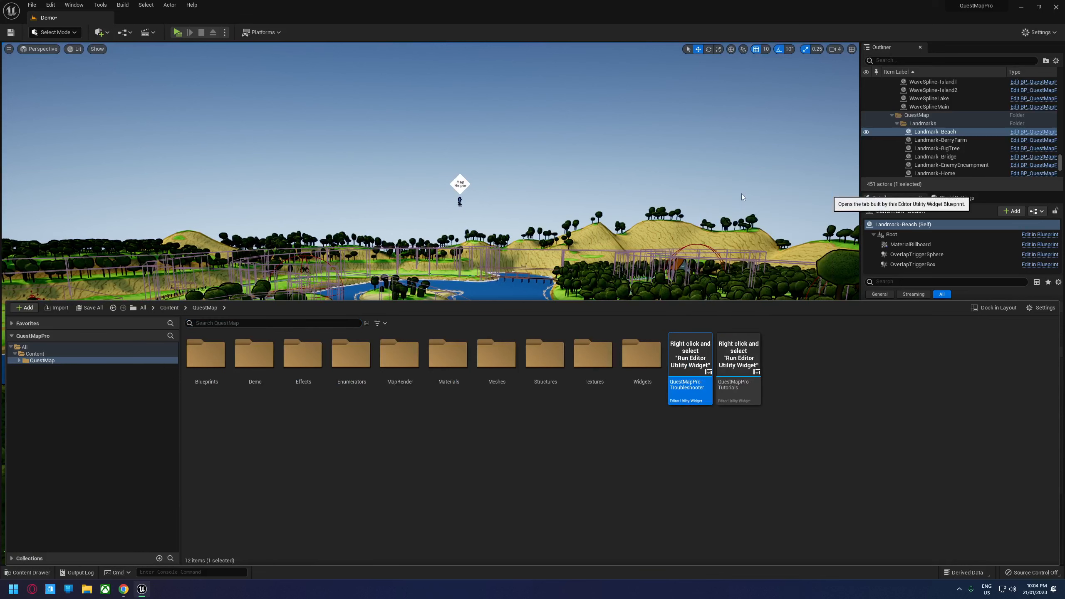
{"action": "left_click", "coordinate": [741, 194]}
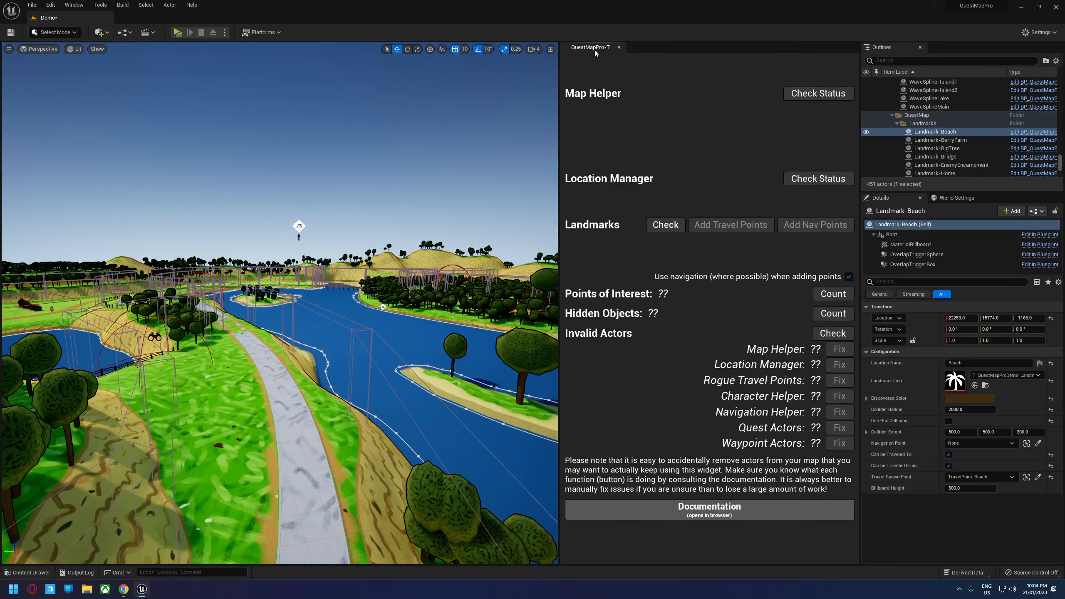
{"action": "left_click_drag", "start_coordinate": [559, 189], "coordinate": [552, 189]}
Select the Map Helper actor in the scene and review its world size, North West and South East settings.
{"action": "right_click_drag", "start_coordinate": [319, 268], "coordinate": [306, 251]}
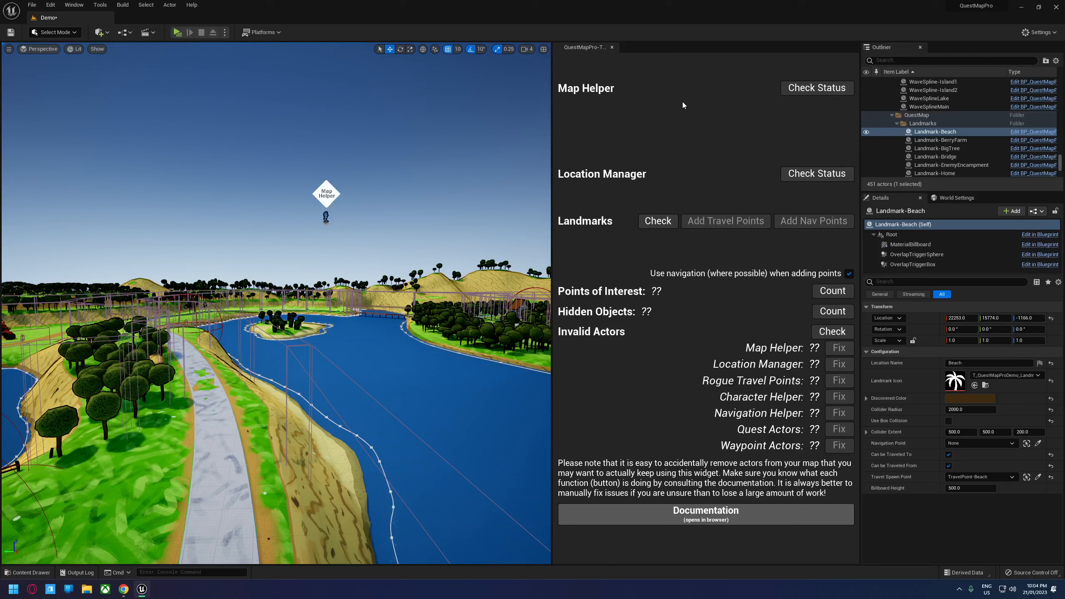
{"action": "left_click", "coordinate": [325, 195]}
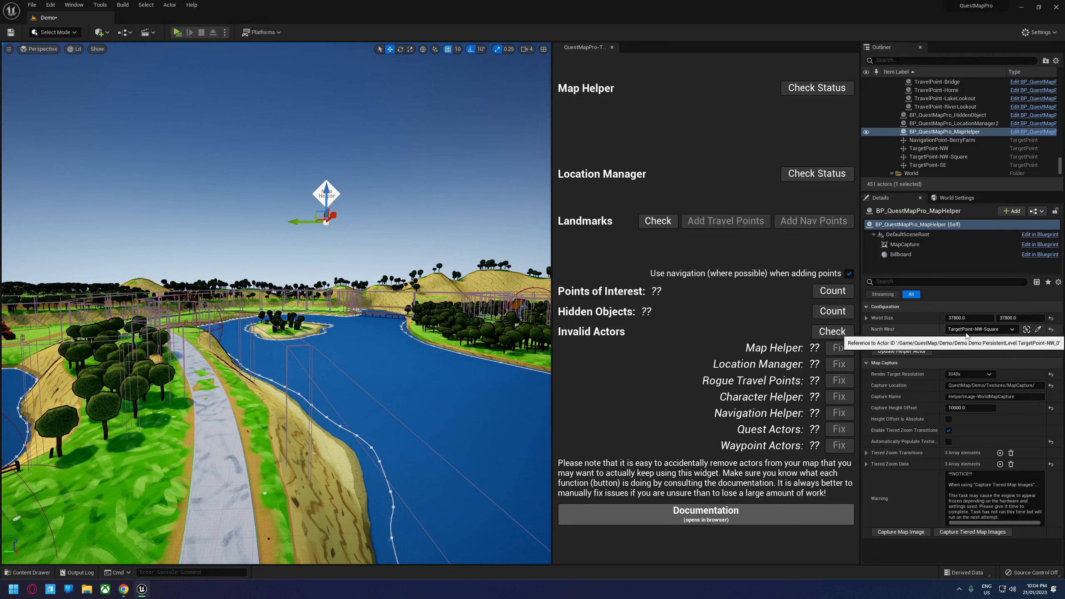
{"action": "scroll", "coordinate": [964, 134], "scroll_direction": "down", "scroll_amount": 2}
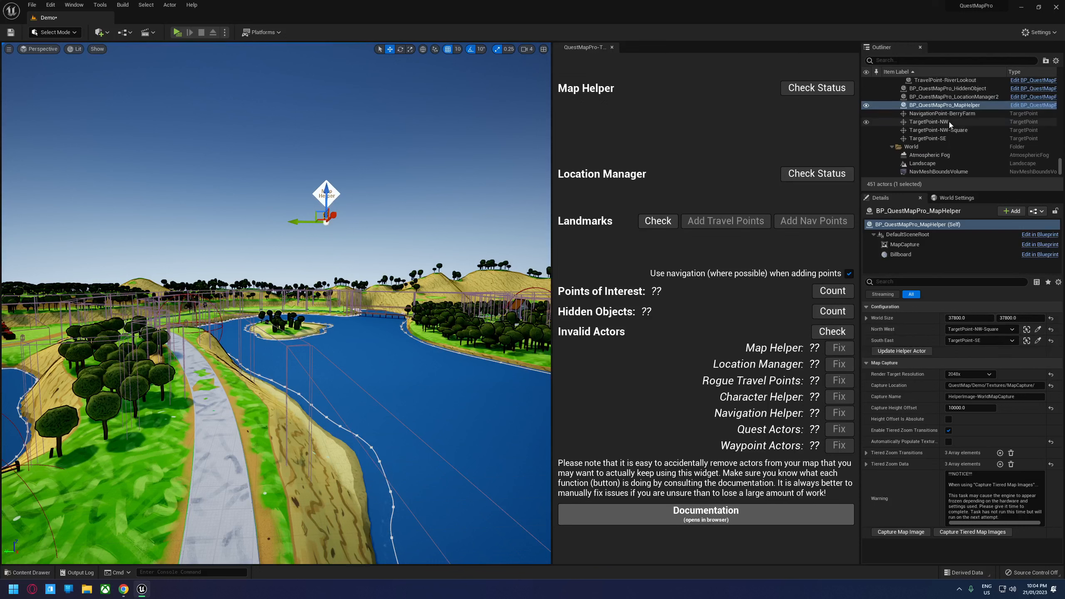
Focus on TargetPoint-NW-Square and switch the viewport to the Top view to see it against the whole map.
{"action": "left_click", "coordinate": [960, 122]}
{"action": "double_click", "coordinate": [959, 130]}
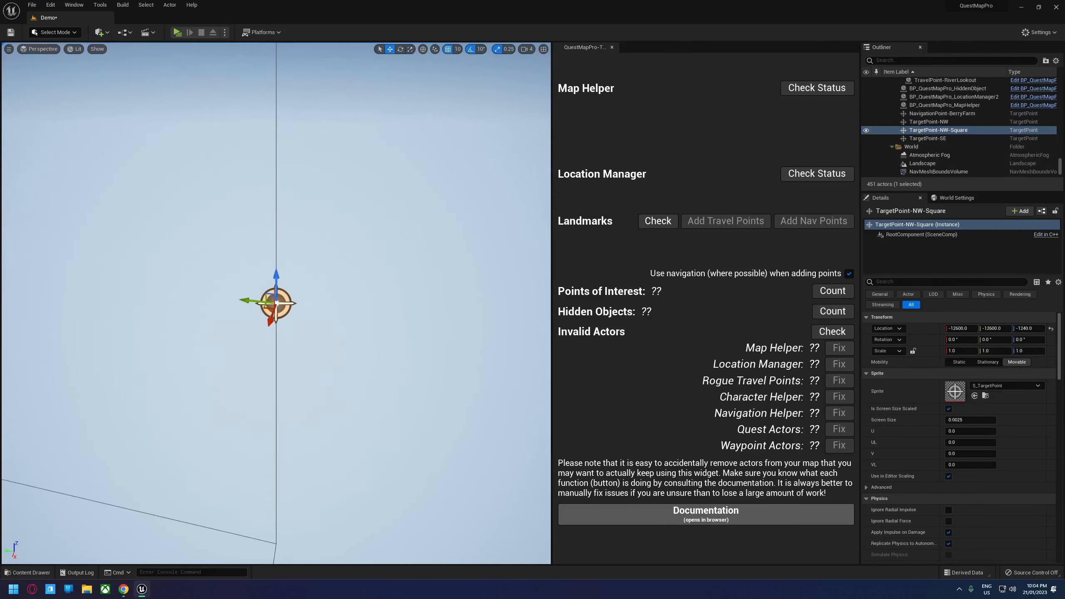
{"action": "left_click_drag", "start_coordinate": [432, 221], "coordinate": [433, 319], "text": "alt"}
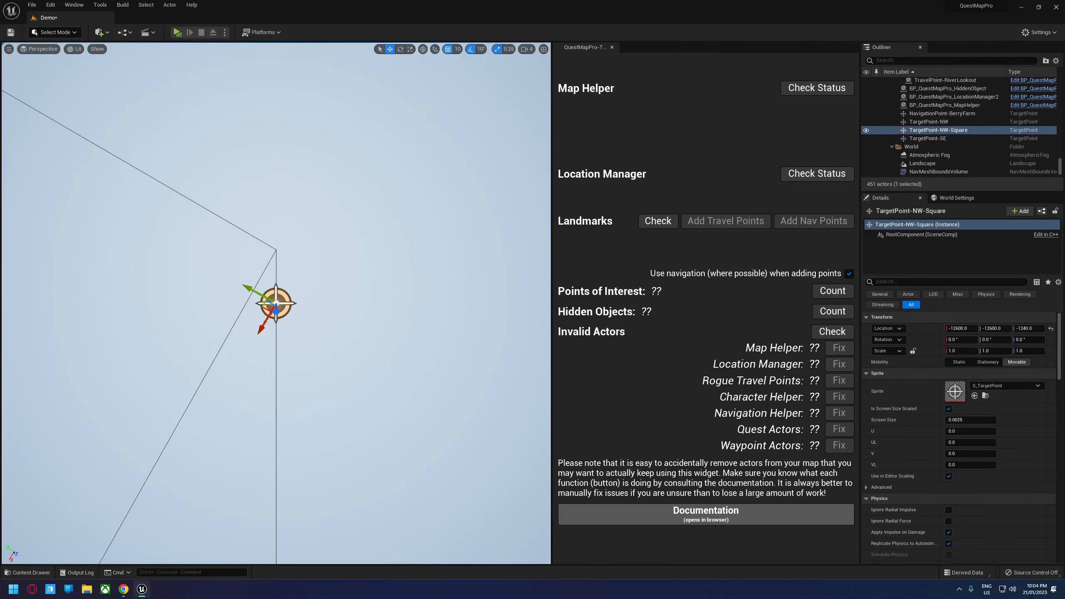
{"action": "left_click", "coordinate": [40, 49]}
{"action": "left_click", "coordinate": [46, 80]}
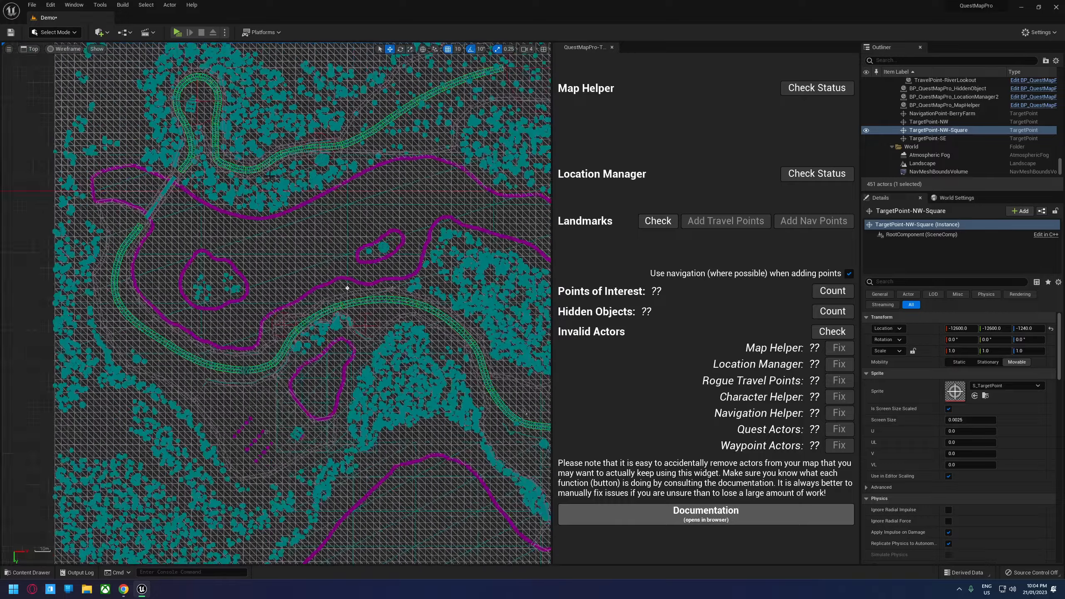
{"action": "key", "text": "f"}
{"action": "scroll", "coordinate": [292, 200], "scroll_direction": "down", "scroll_amount": 14}
{"action": "right_click_drag", "start_coordinate": [418, 297], "coordinate": [198, 155]}
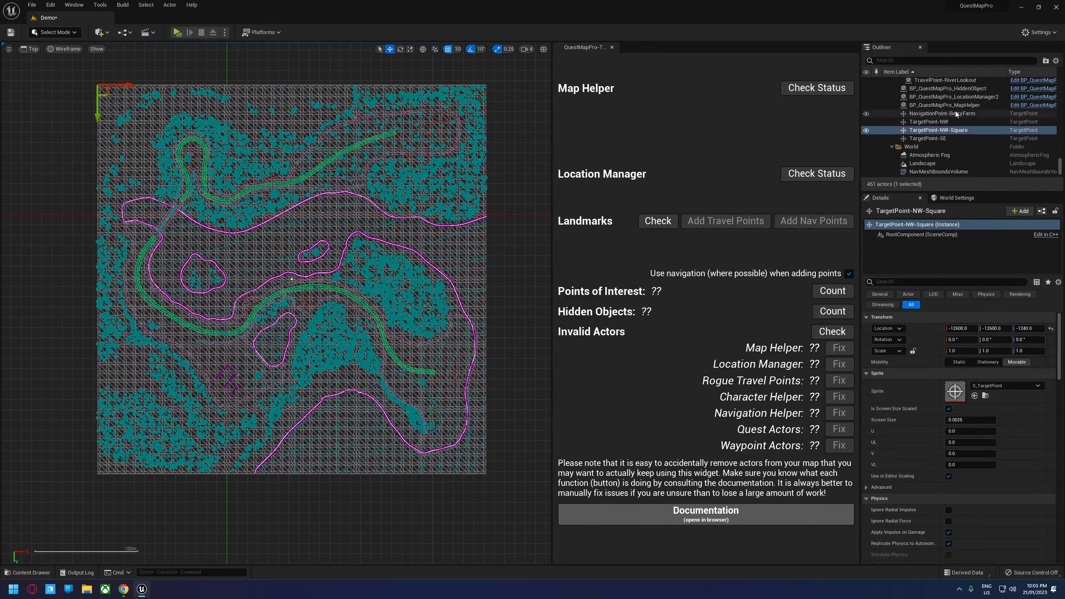
Select TargetPoint-SE, then BP_QuestMapPro_MapHelper, to inspect their positions on the map from above.
{"action": "left_click", "coordinate": [927, 138]}
{"action": "right_click_drag", "start_coordinate": [479, 394], "coordinate": [514, 380]}
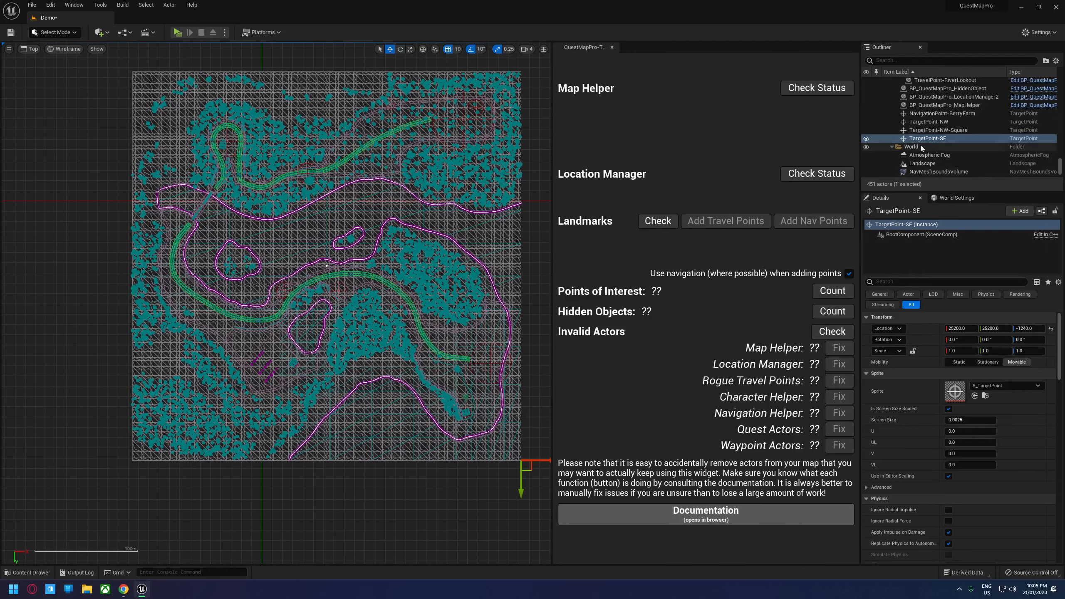
{"action": "left_click", "coordinate": [958, 106]}
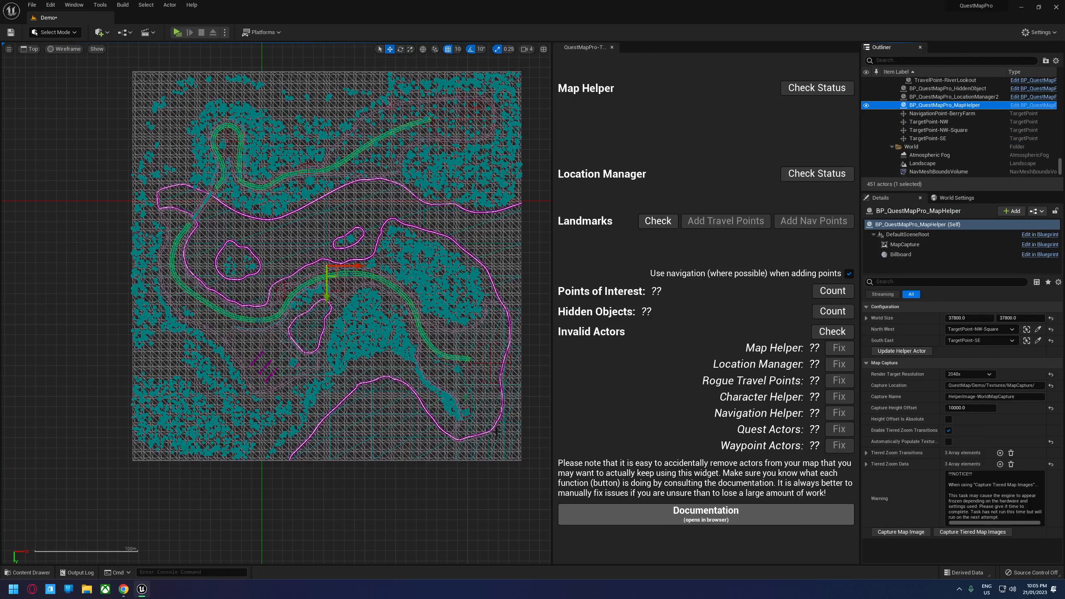
{"action": "right_click_drag", "start_coordinate": [496, 432], "coordinate": [489, 425]}
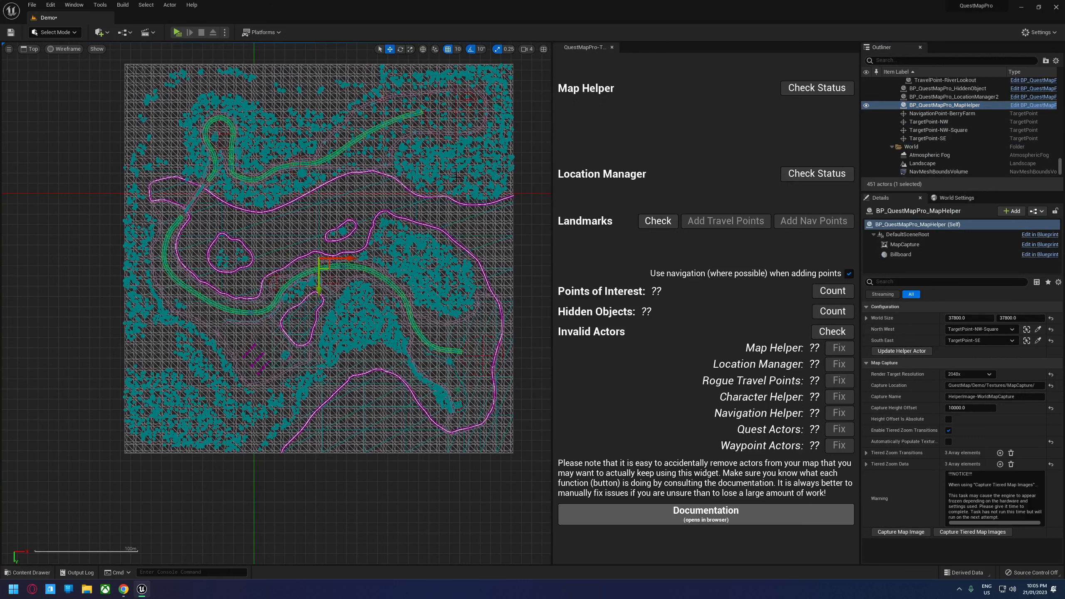
{"action": "left_click", "coordinate": [428, 164]}
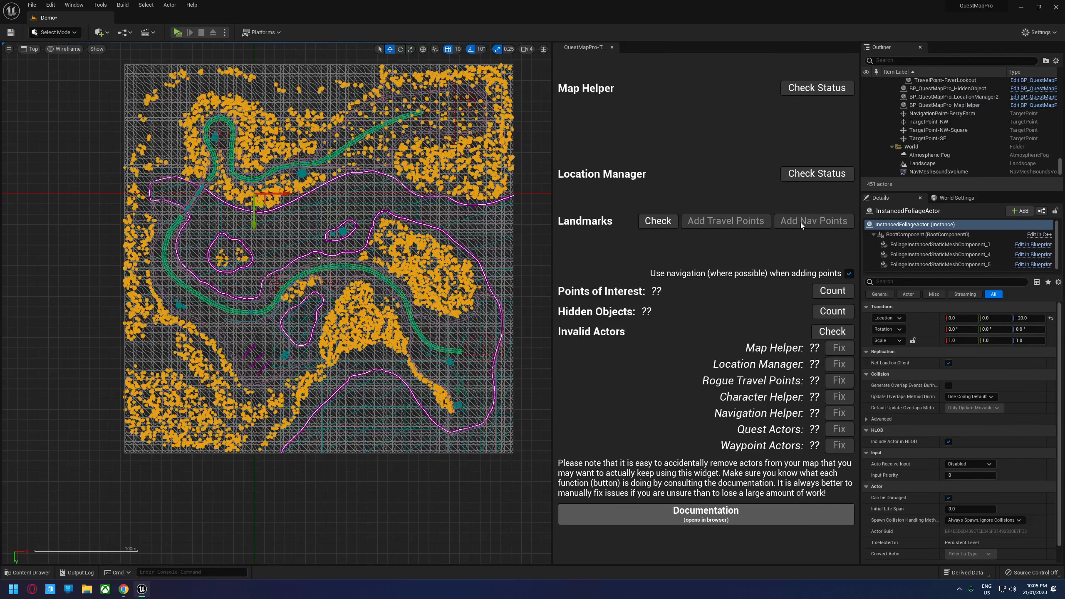
Return the viewport to Perspective and focus on BP_QuestMapPro_MapHelper over the landscape.
{"action": "left_click", "coordinate": [30, 48]}
{"action": "left_click", "coordinate": [48, 75]}
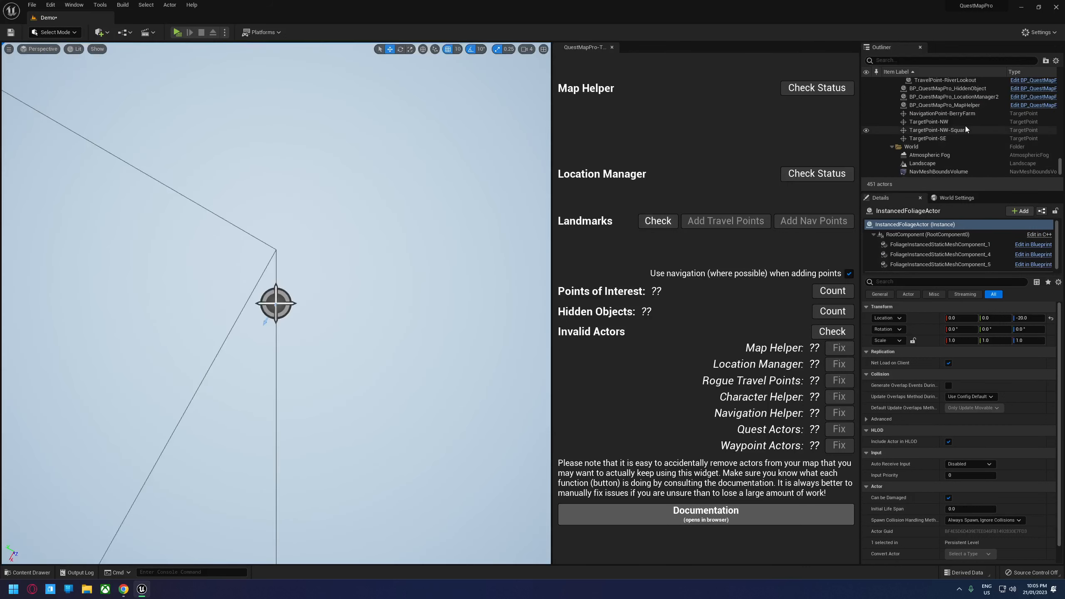
{"action": "double_click", "coordinate": [944, 105]}
{"action": "right_click_drag", "start_coordinate": [370, 178], "coordinate": [341, 96]}
{"action": "key", "text": "f"}
{"action": "key", "text": "s"}
{"action": "key", "text": "w"}
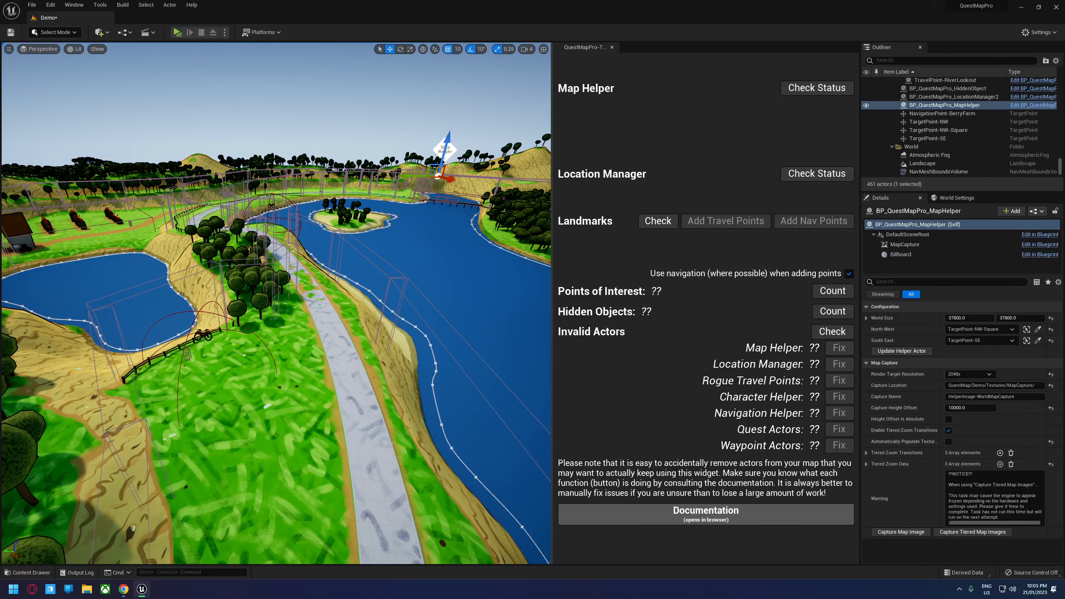
Delete the BP_QuestMapPro_MapHelper actor and run the troubleshooter's Map Helper status check.
{"action": "right_click_drag", "start_coordinate": [276, 302], "coordinate": [335, 292]}
{"action": "key", "text": "Delete"}
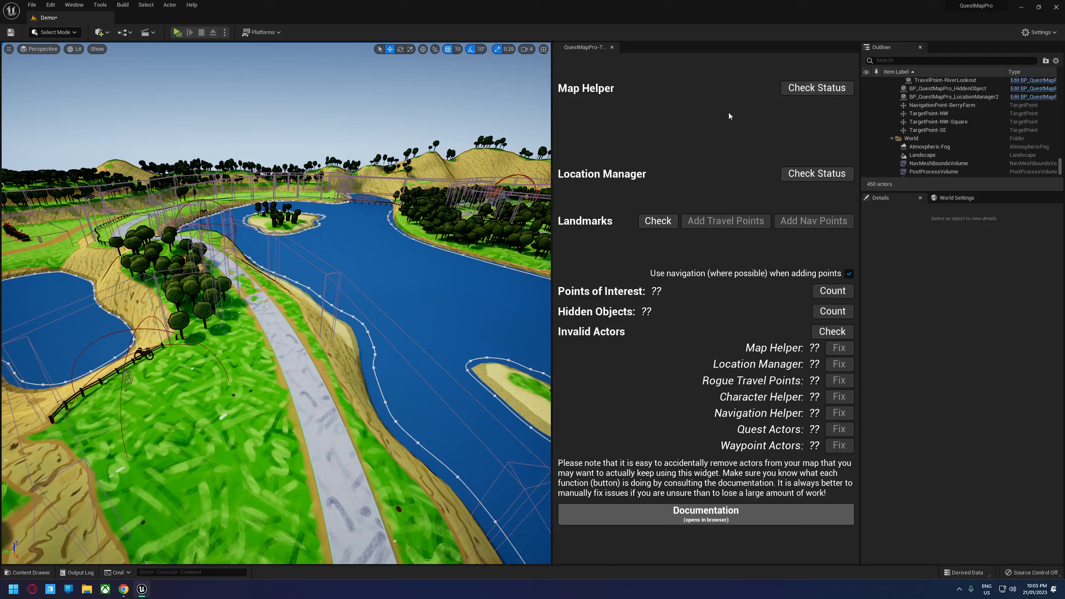
{"action": "left_click", "coordinate": [807, 88]}
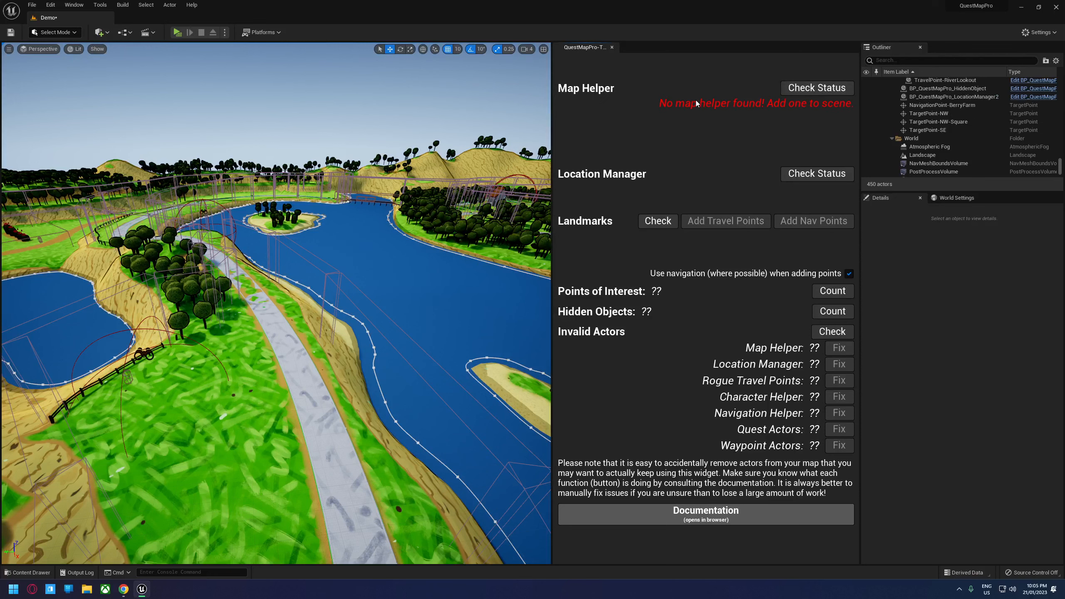
Undo the deletion of the map helper and run the Map Helper status check again.
{"action": "key", "text": "ctrl+z"}
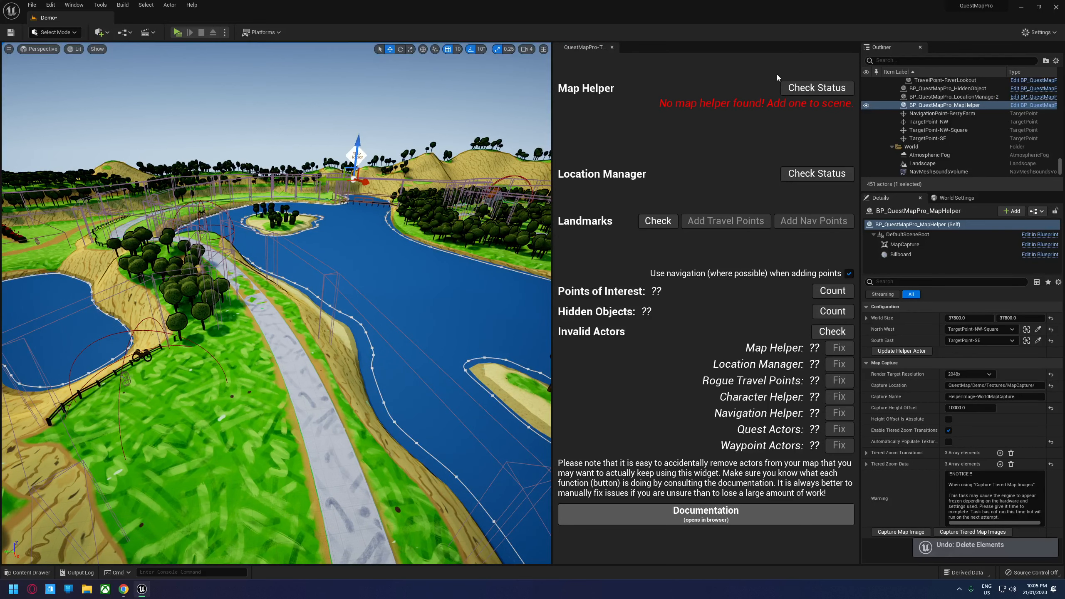
{"action": "left_click", "coordinate": [816, 89]}
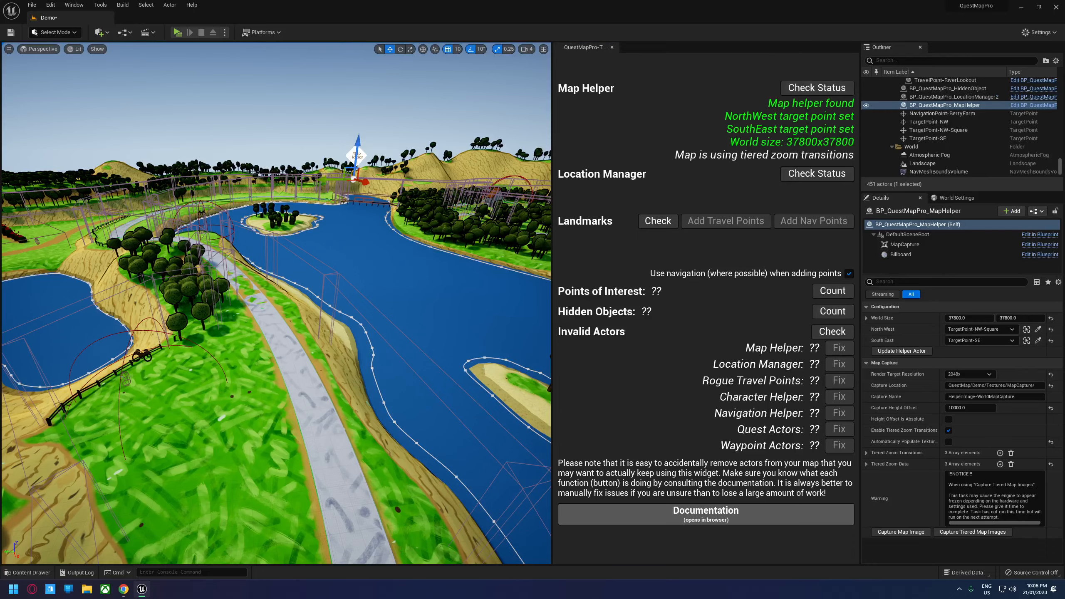
Reframe the lake area in the viewport and select the Map Helper actor there.
{"action": "left_click", "coordinate": [371, 110]}
{"action": "right_click_drag", "start_coordinate": [384, 150], "coordinate": [201, 133]}
{"action": "mouse_move", "coordinate": [506, 174]}
{"action": "right_mouse_down"}
{"action": "mouse_move", "coordinate": [541, 189]}
{"action": "mouse_move", "coordinate": [566, 142]}
{"action": "mouse_move", "coordinate": [352, 262]}
{"action": "right_mouse_up"}
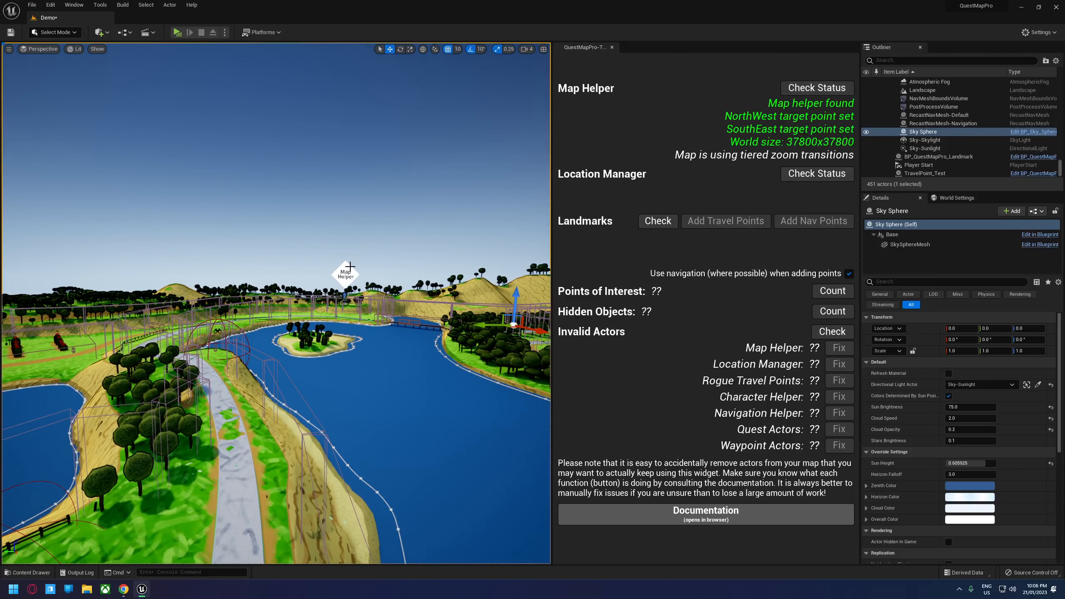
{"action": "left_click", "coordinate": [337, 281]}
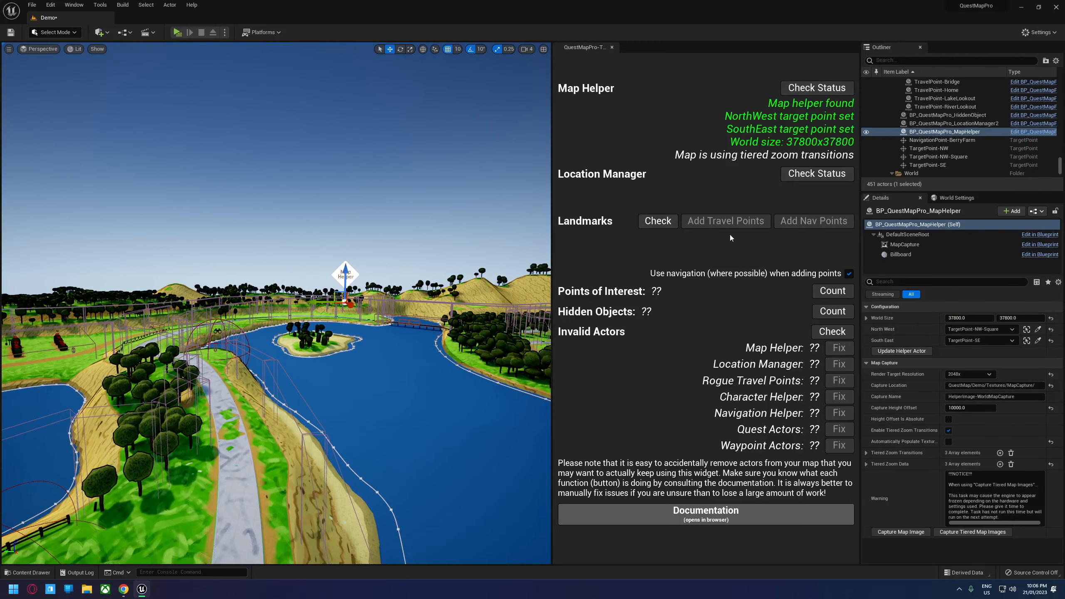
Browse the project content to the QuestMap/Blueprints/Actors/HelperActors folder.
{"action": "right_click_drag", "start_coordinate": [260, 403], "coordinate": [203, 464]}
{"action": "key", "text": "ctrl+space"}
{"action": "double_click", "coordinate": [200, 367]}
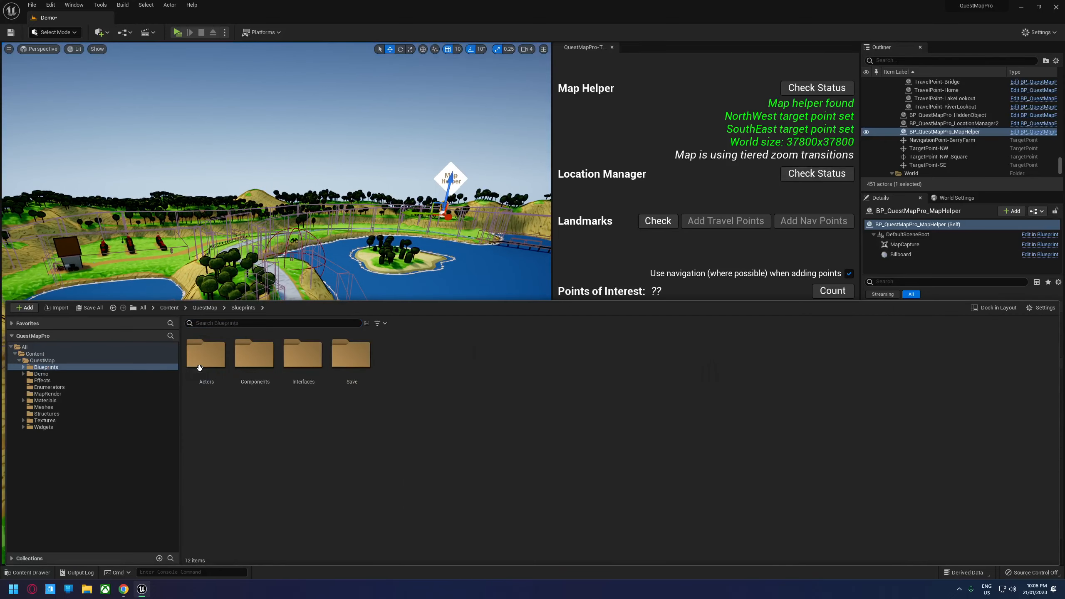
{"action": "double_click", "coordinate": [206, 367]}
{"action": "double_click", "coordinate": [218, 359]}
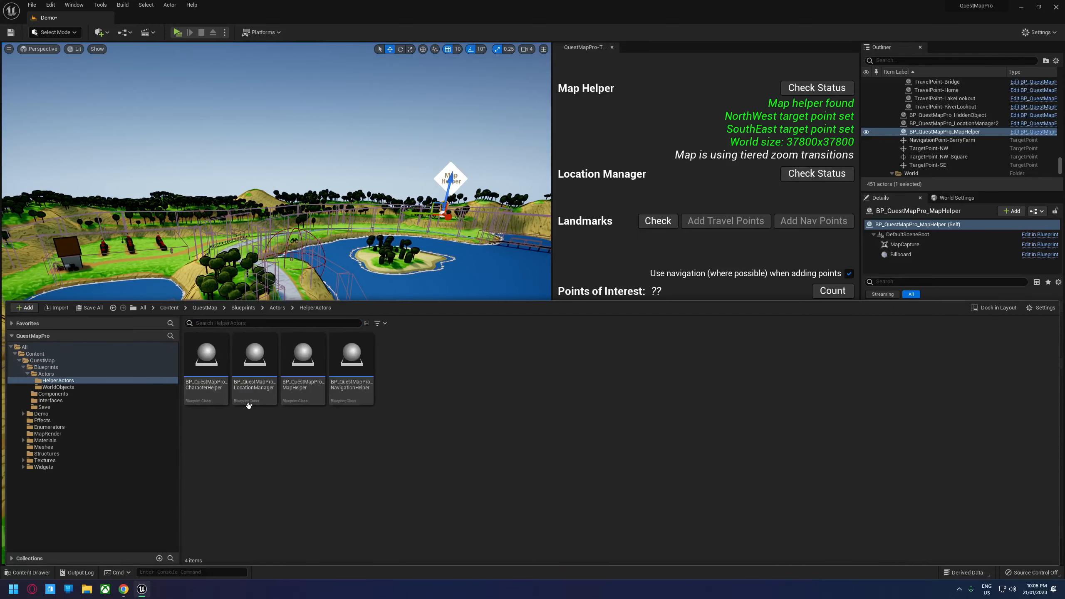
{"action": "left_click", "coordinate": [803, 100]}
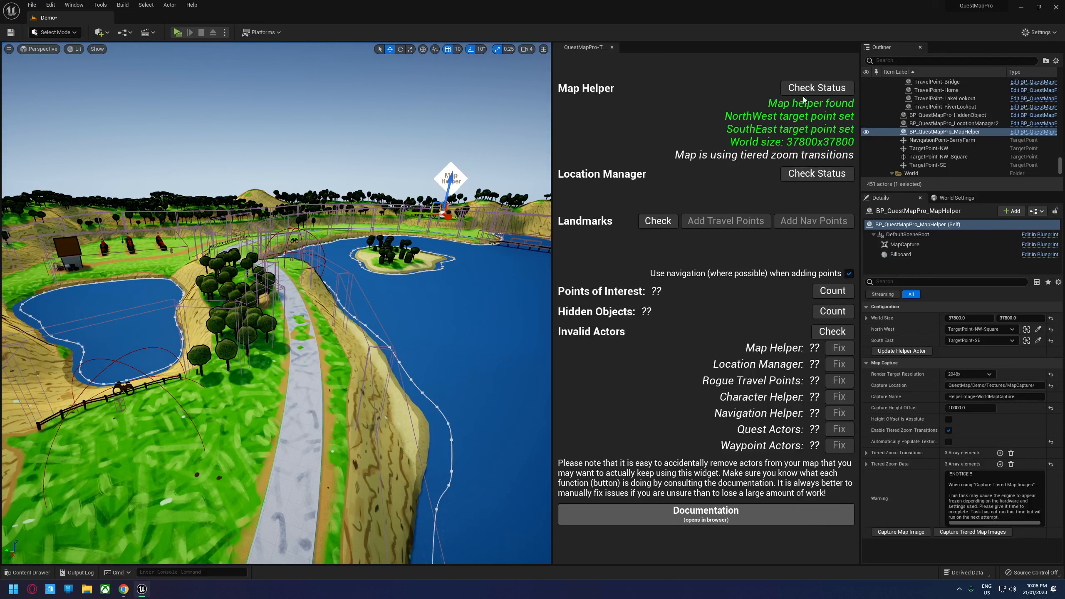
Place a second BP_QuestMapPro_MapHelper beside the stone path and rerun the Map Helper status check.
{"action": "right_click_drag", "start_coordinate": [337, 294], "coordinate": [342, 300]}
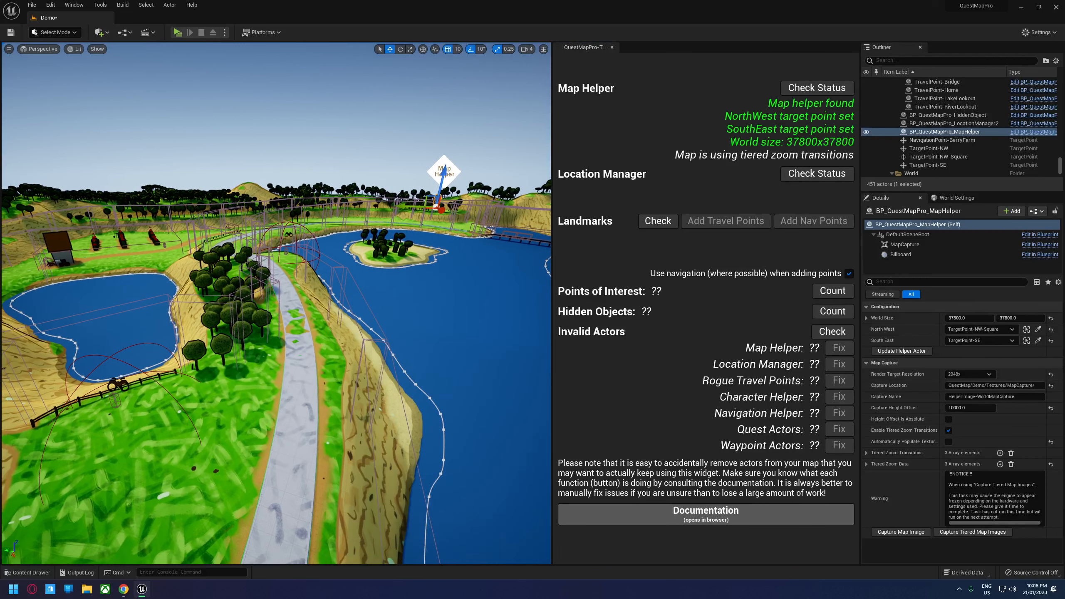
{"action": "key", "text": "ctrl+space"}
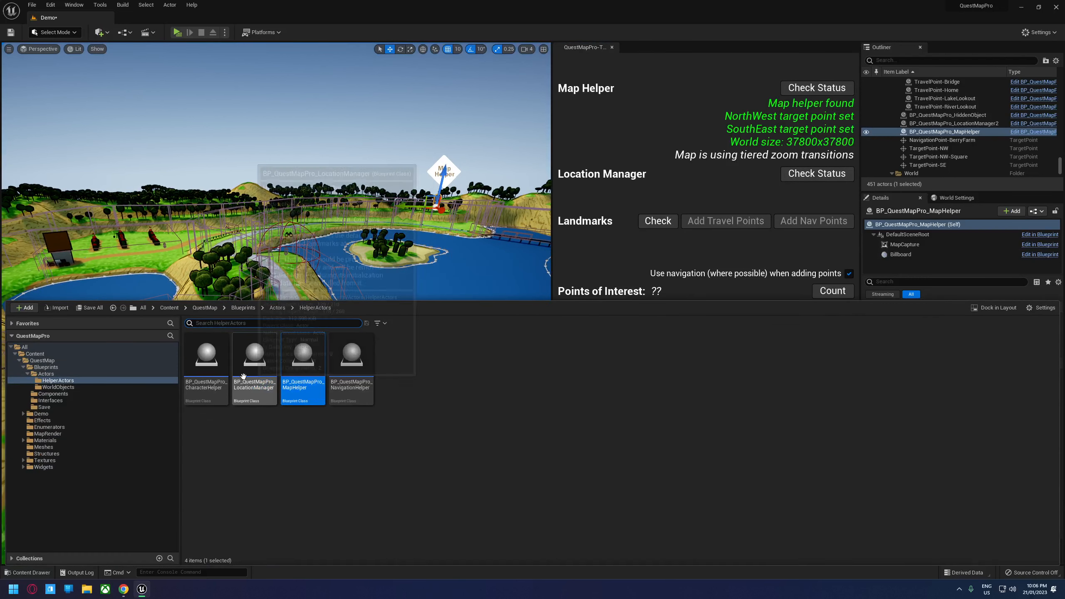
{"action": "left_click_drag", "start_coordinate": [320, 377], "coordinate": [277, 356]}
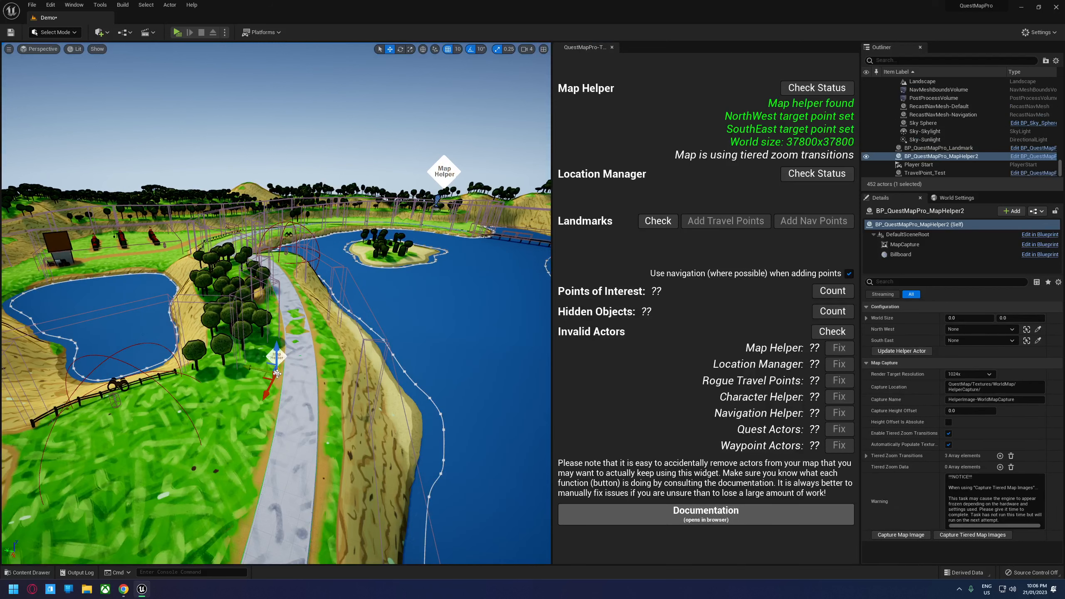
{"action": "left_click", "coordinate": [816, 87]}
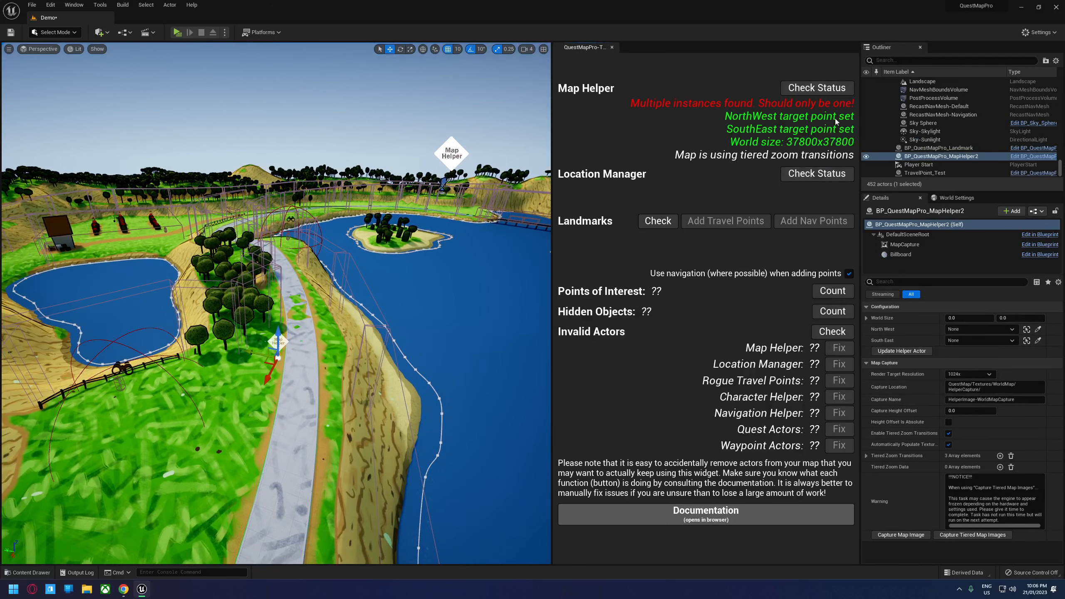
Review the second map helper's target point, world size and tiered zoom transition settings.
{"action": "right_click_drag", "start_coordinate": [366, 245], "coordinate": [364, 237]}
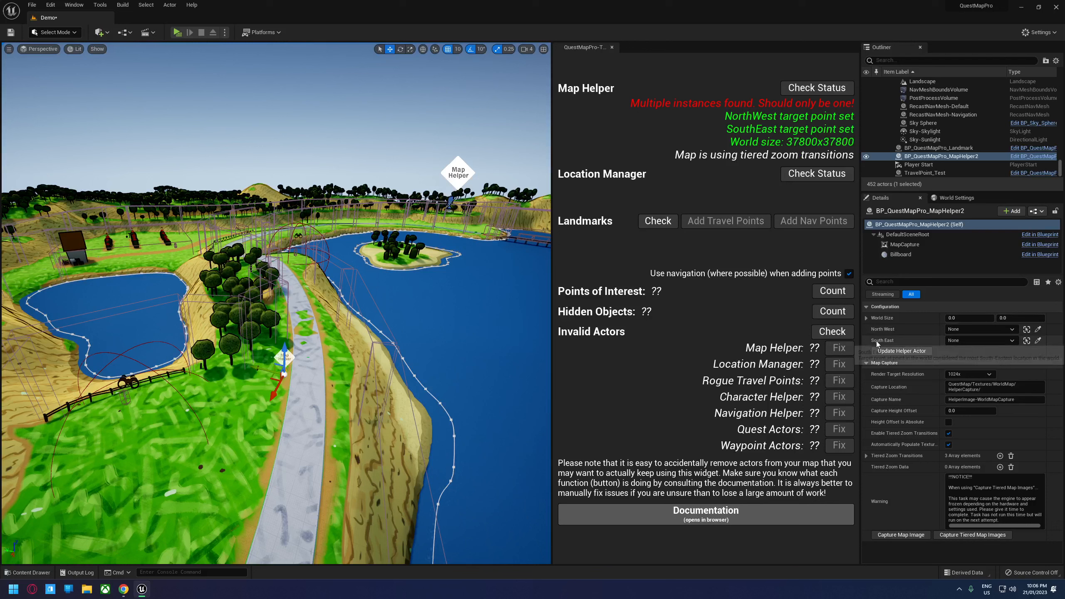
{"action": "left_click", "coordinate": [948, 433]}
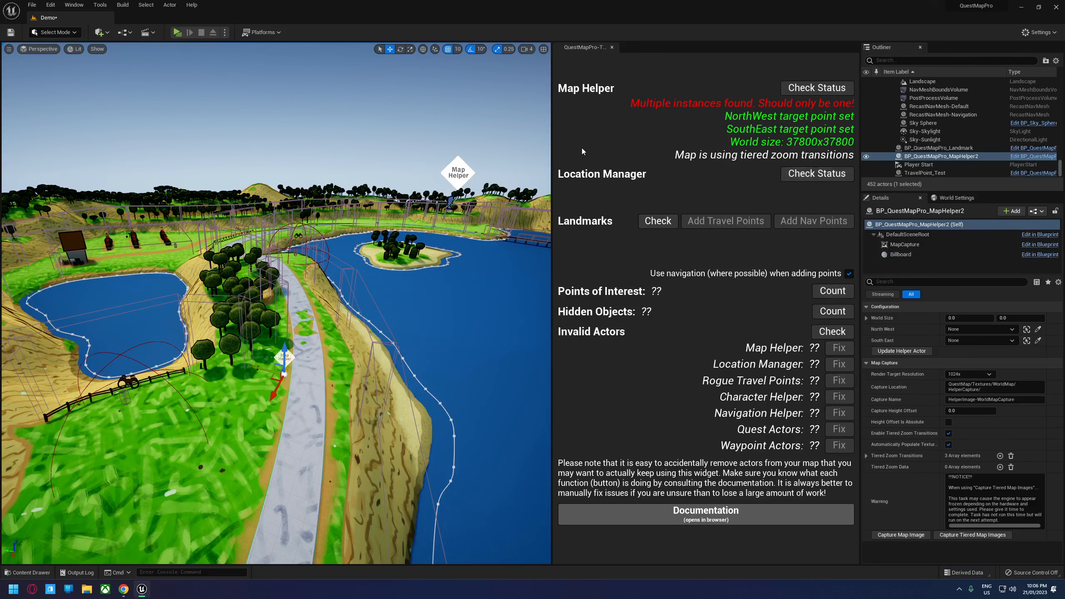
{"action": "right_click_drag", "start_coordinate": [359, 200], "coordinate": [355, 199]}
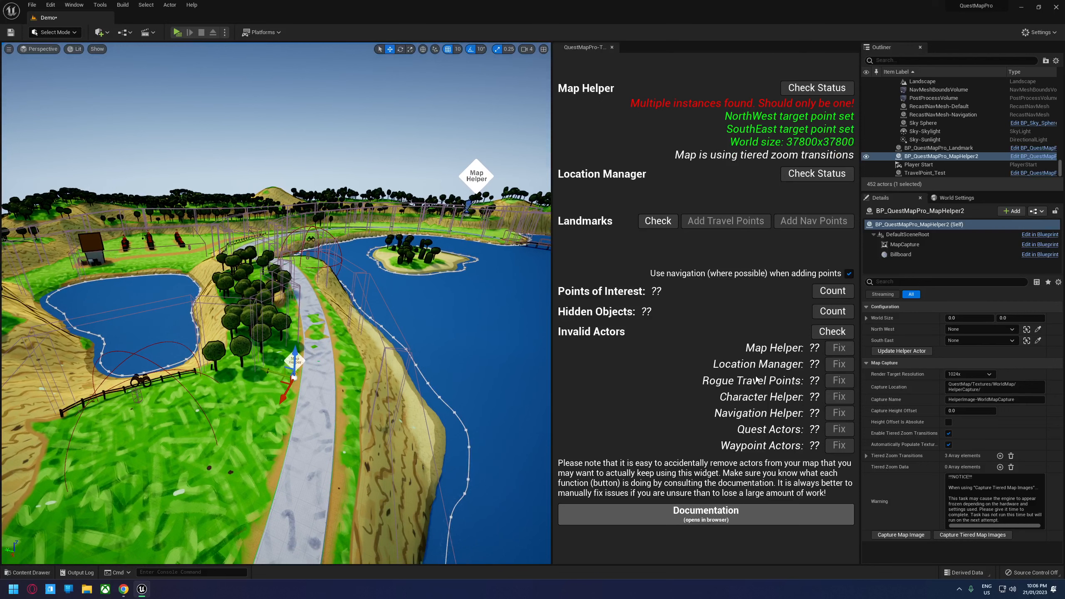
{"action": "right_click_drag", "start_coordinate": [419, 267], "coordinate": [432, 262]}
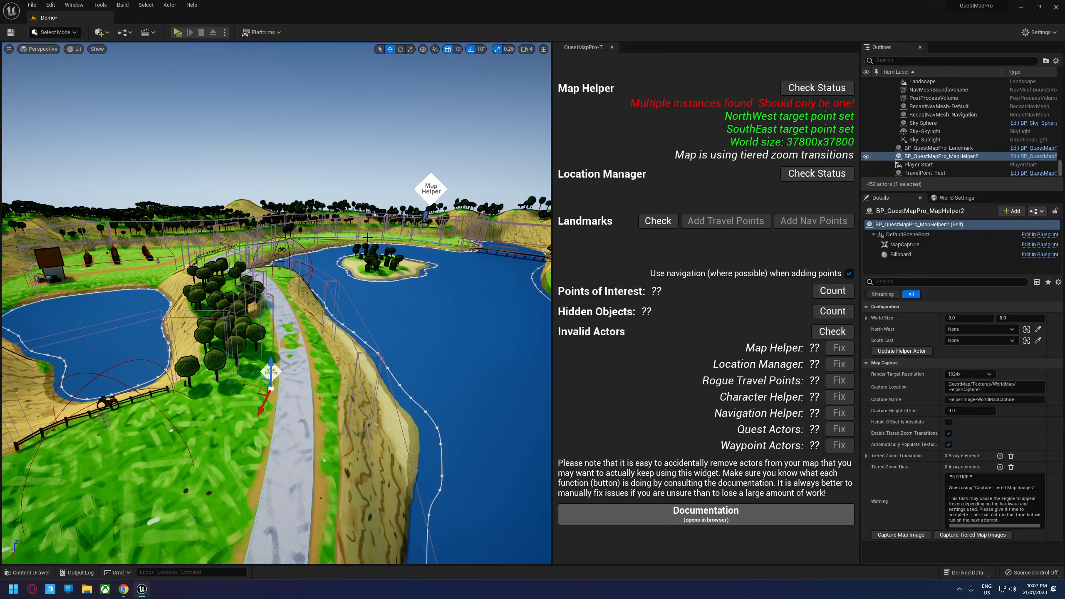
{"action": "right_click_drag", "start_coordinate": [367, 237], "coordinate": [404, 258]}
{"action": "key", "text": "s"}
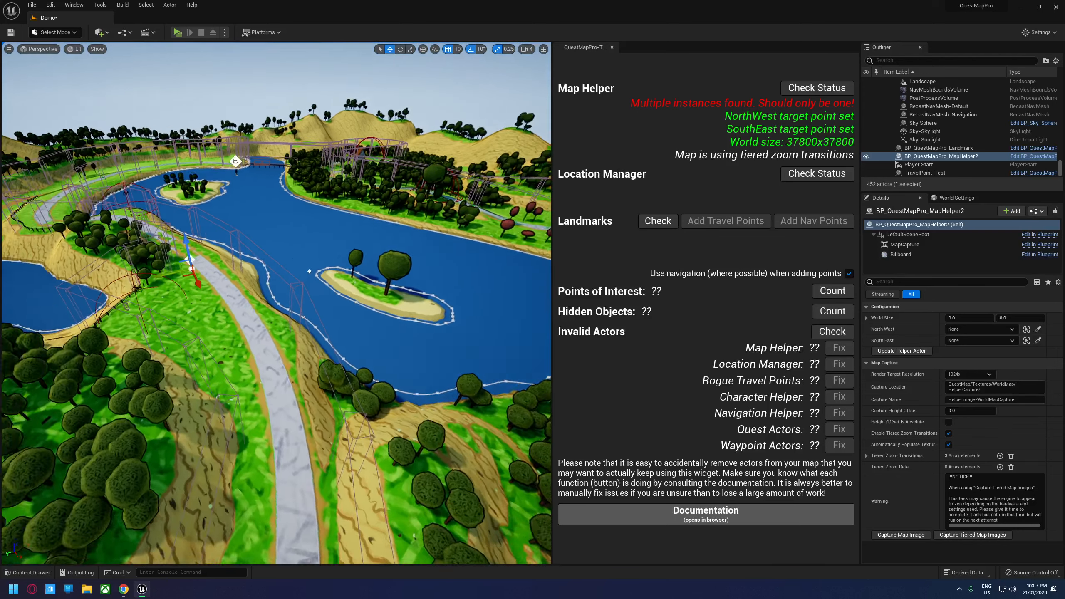
Select the location manager actor above the lake and review the landmark actor and state of its Known Landmarks entries.
{"action": "scroll", "coordinate": [310, 271], "scroll_direction": "up", "scroll_amount": 5}
{"action": "left_click", "coordinate": [325, 278]}
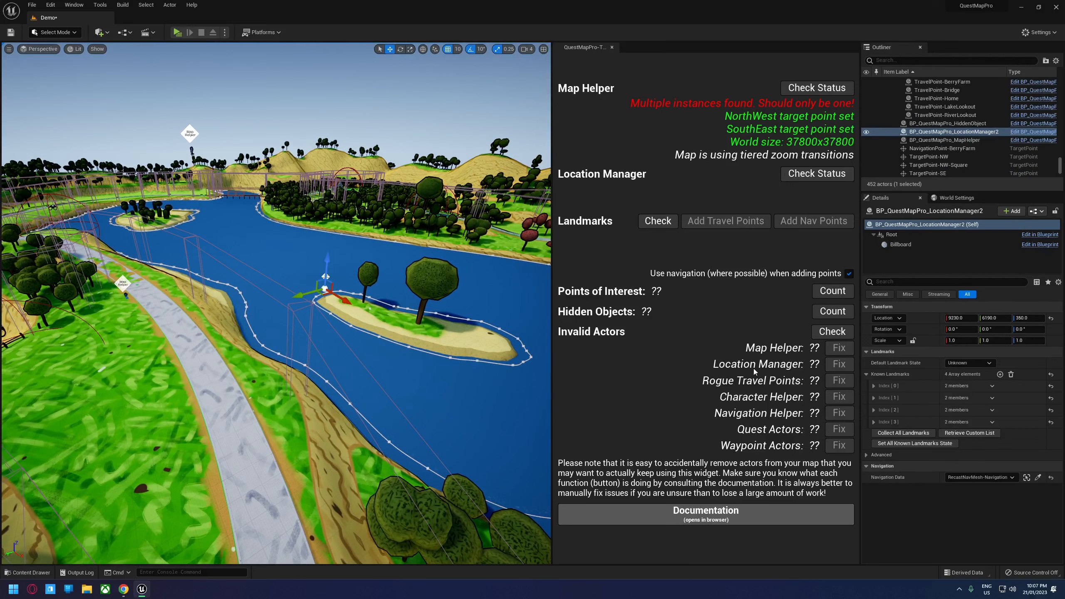
{"action": "left_click", "coordinate": [873, 421]}
{"action": "left_click", "coordinate": [873, 410]}
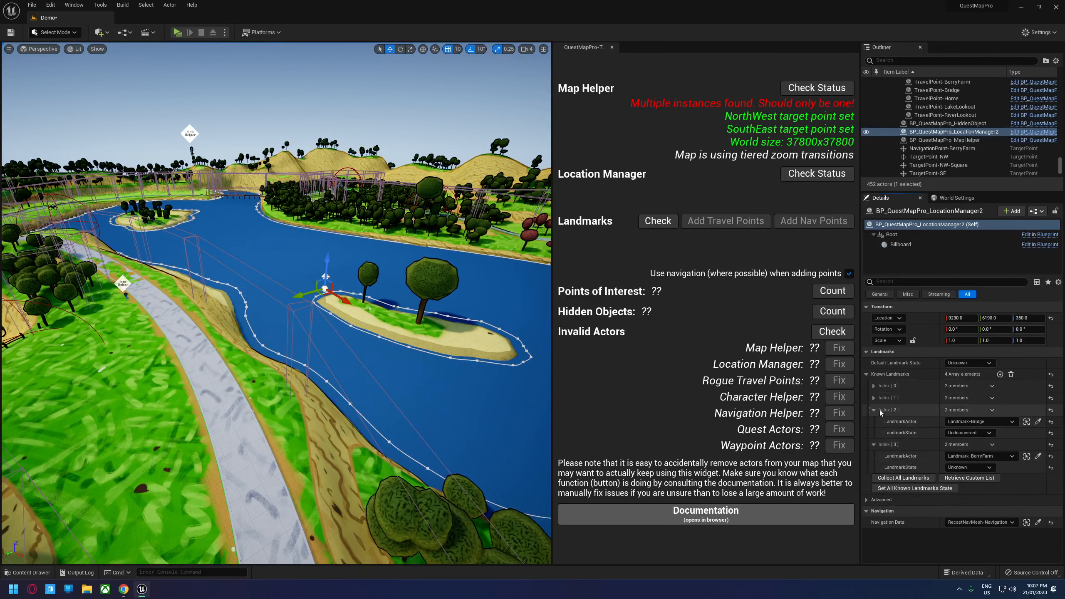
{"action": "left_click", "coordinate": [874, 397]}
{"action": "left_click", "coordinate": [873, 385]}
{"action": "left_click", "coordinate": [968, 408]}
{"action": "left_click", "coordinate": [981, 410]}
{"action": "left_click", "coordinate": [866, 375]}
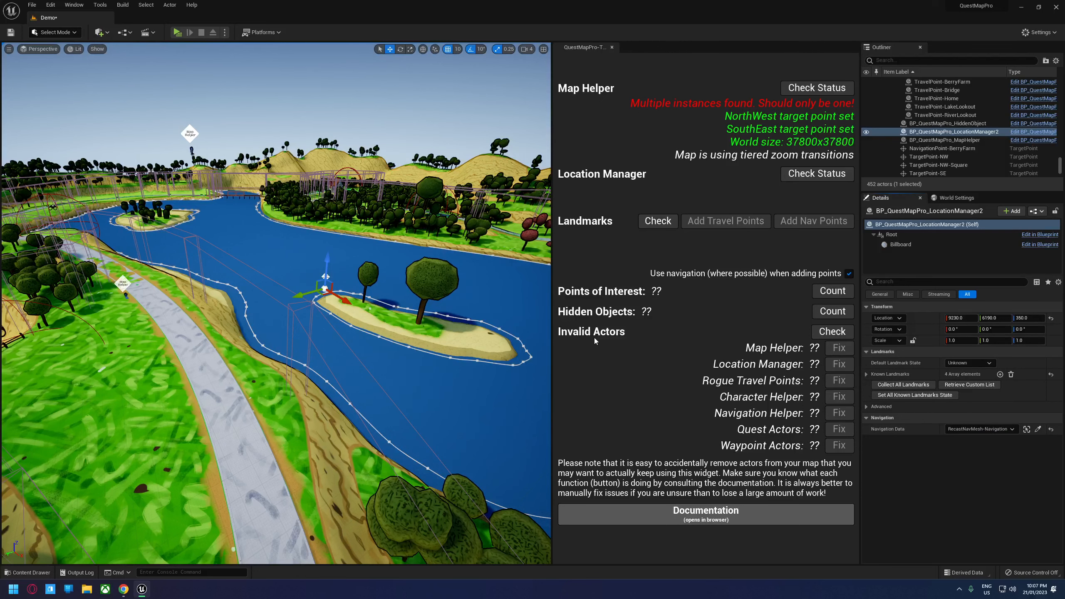
Delete the location manager from the level and run the Location Manager status check.
{"action": "mouse_move", "coordinate": [378, 268]}
{"action": "right_mouse_down"}
{"action": "mouse_move", "coordinate": [388, 265]}
{"action": "mouse_move", "coordinate": [368, 253]}
{"action": "right_mouse_up"}
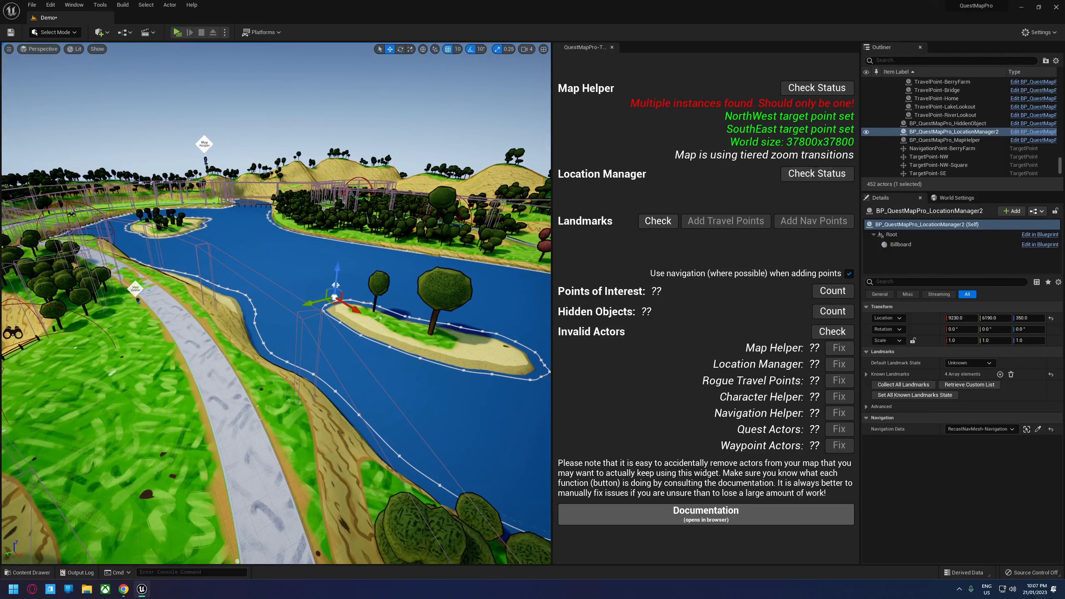
{"action": "key", "text": "Delete"}
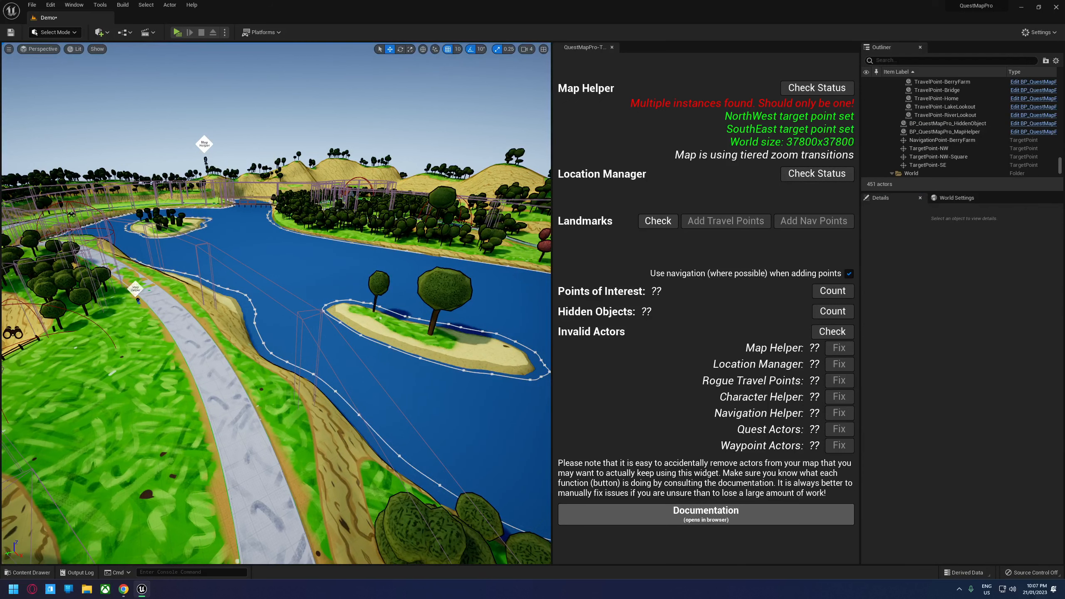
{"action": "left_click", "coordinate": [813, 174]}
Undo the location manager deletion and rerun the Location Manager status check.
{"action": "right_click_drag", "start_coordinate": [538, 242], "coordinate": [544, 240]}
{"action": "key", "text": "ctrl+z"}
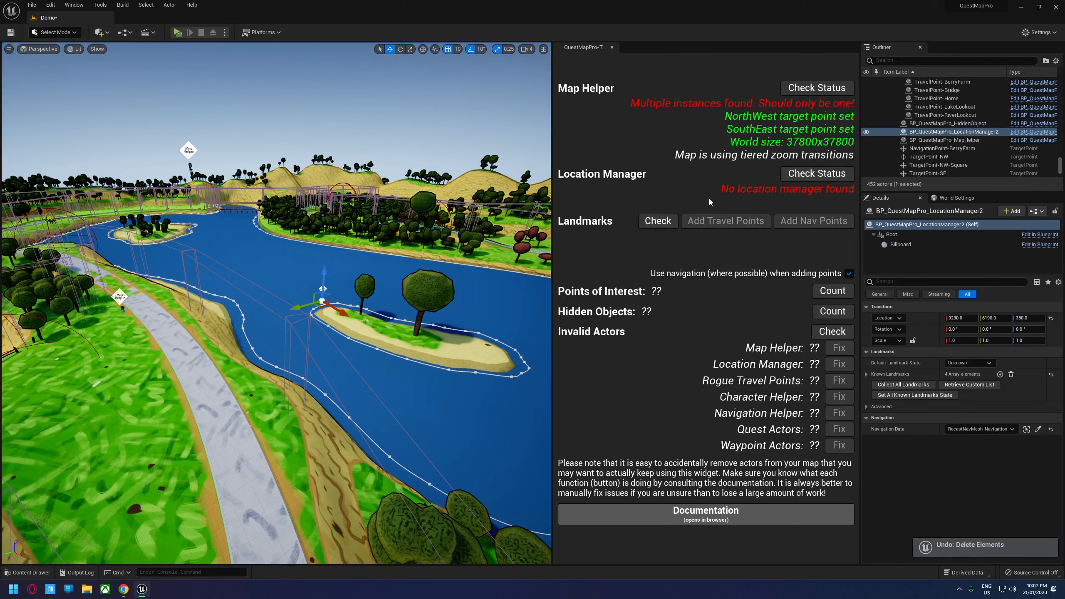
{"action": "left_click", "coordinate": [815, 173]}
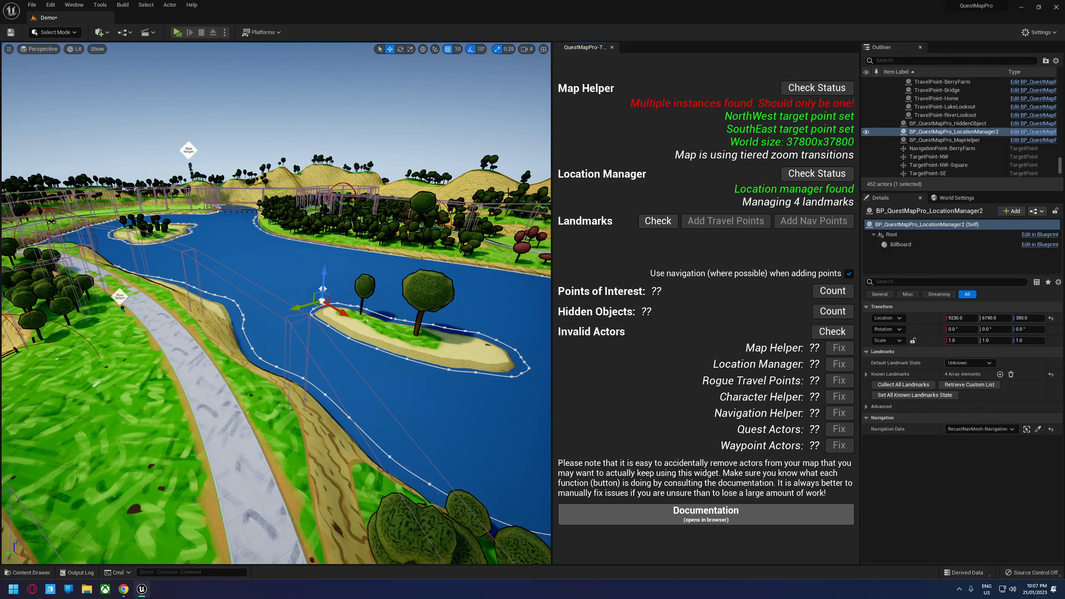
Select the Landmark-BerryFarm actor at the berry farm and examine its navigation point and travel settings.
{"action": "right_click_drag", "start_coordinate": [482, 209], "coordinate": [480, 207]}
{"action": "mouse_move", "coordinate": [327, 292]}
{"action": "right_mouse_down"}
{"action": "mouse_move", "coordinate": [278, 291]}
{"action": "mouse_move", "coordinate": [307, 291]}
{"action": "right_mouse_up"}
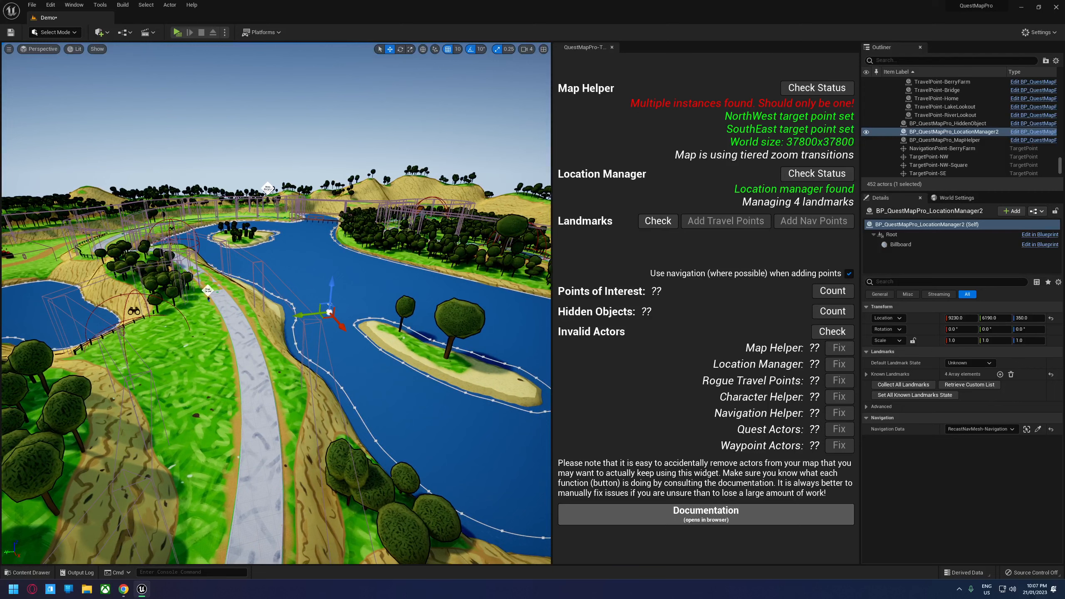
{"action": "mouse_move", "coordinate": [307, 291]}
{"action": "right_mouse_down"}
{"action": "mouse_move", "coordinate": [177, 263]}
{"action": "mouse_move", "coordinate": [234, 255]}
{"action": "mouse_move", "coordinate": [167, 256]}
{"action": "mouse_move", "coordinate": [154, 294]}
{"action": "mouse_move", "coordinate": [316, 304]}
{"action": "right_mouse_up"}
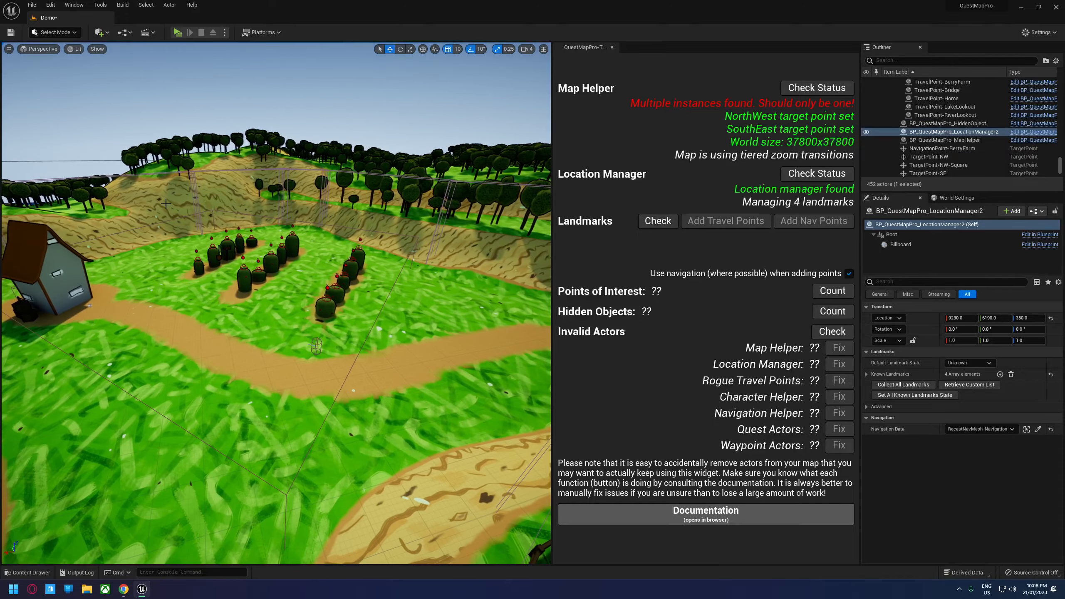
{"action": "right_click_drag", "start_coordinate": [324, 350], "coordinate": [176, 269]}
{"action": "left_click", "coordinate": [157, 256]}
{"action": "key", "text": "f"}
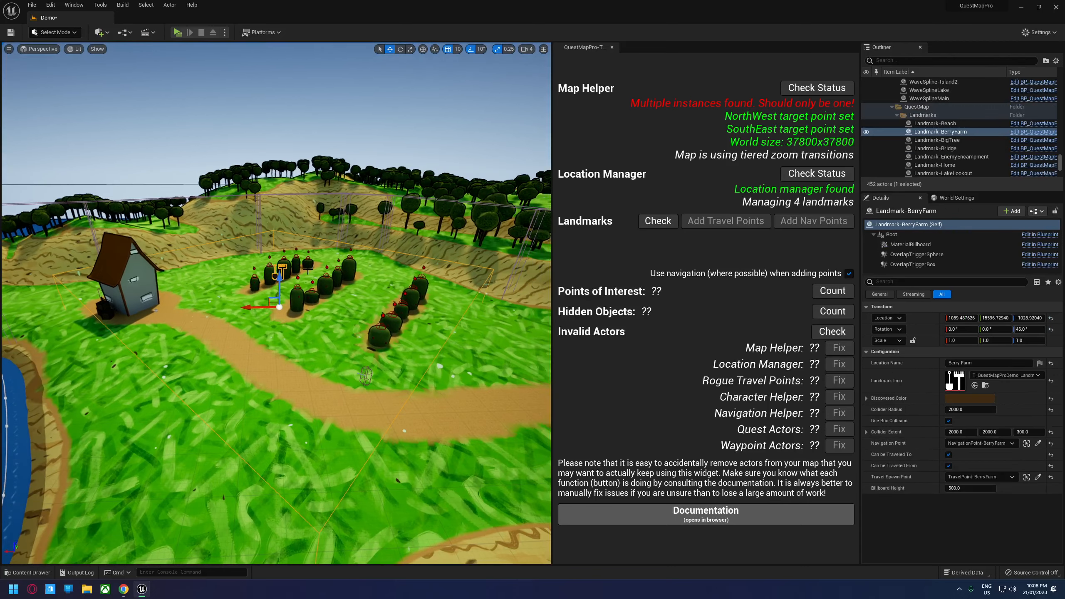
{"action": "left_click_drag", "start_coordinate": [272, 331], "coordinate": [310, 335], "text": "alt"}
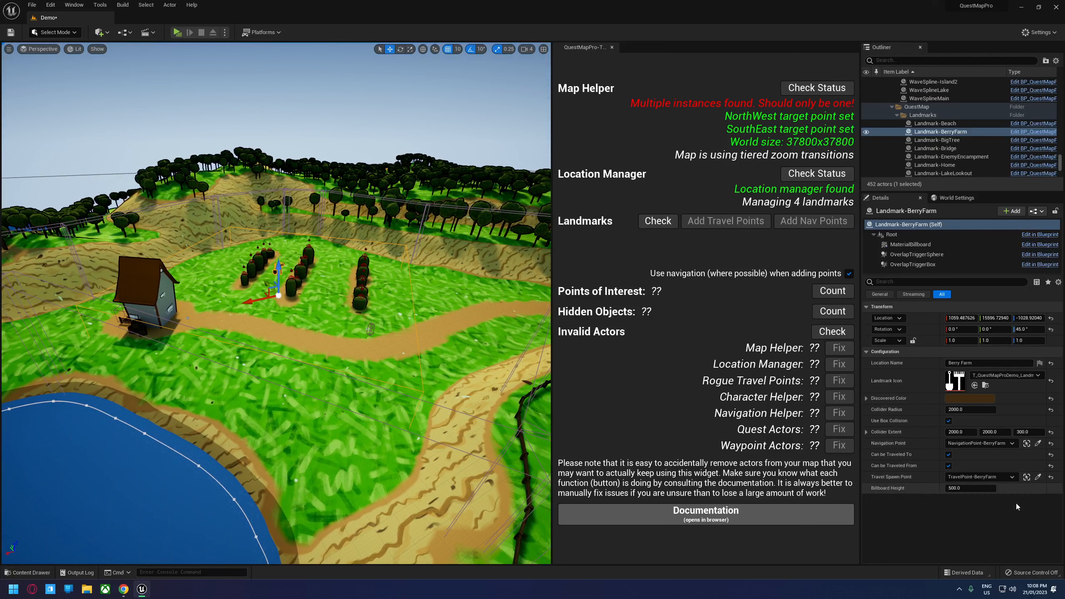
Select the location manager above the lake and add a new entry to its Known Landmarks.
{"action": "right_click_drag", "start_coordinate": [277, 294], "coordinate": [377, 285]}
{"action": "left_click", "coordinate": [313, 241]}
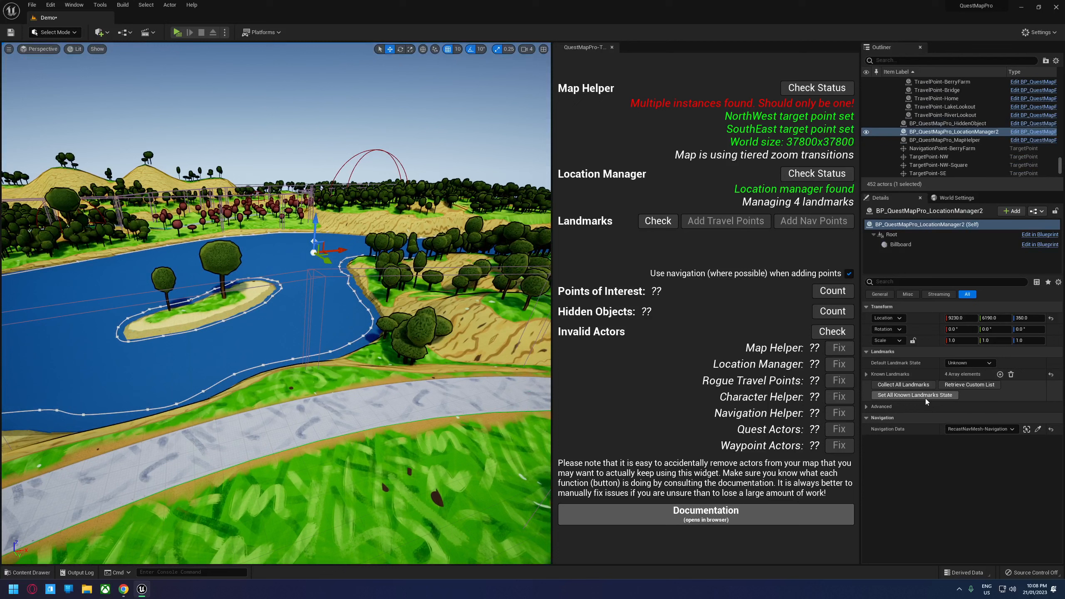
{"action": "left_click", "coordinate": [866, 374]}
{"action": "left_click", "coordinate": [999, 374]}
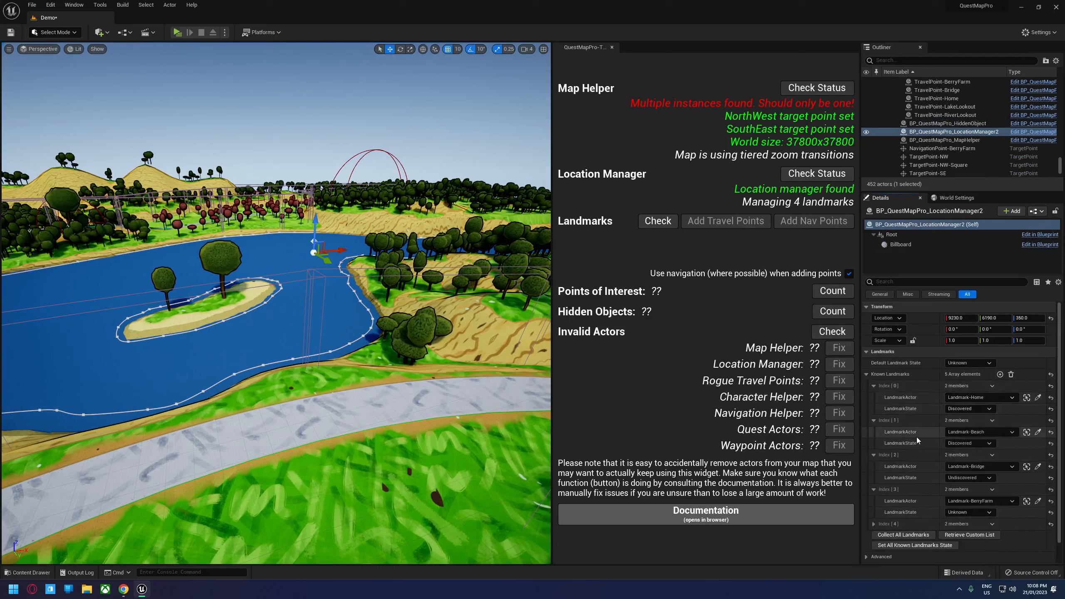
Assign Landmark-BerryFarm to the new known landmark entry and set its landmark state to Discovered.
{"action": "scroll", "coordinate": [968, 535], "scroll_direction": "down", "scroll_amount": 1}
{"action": "left_click", "coordinate": [874, 502]}
{"action": "left_click", "coordinate": [1006, 514]}
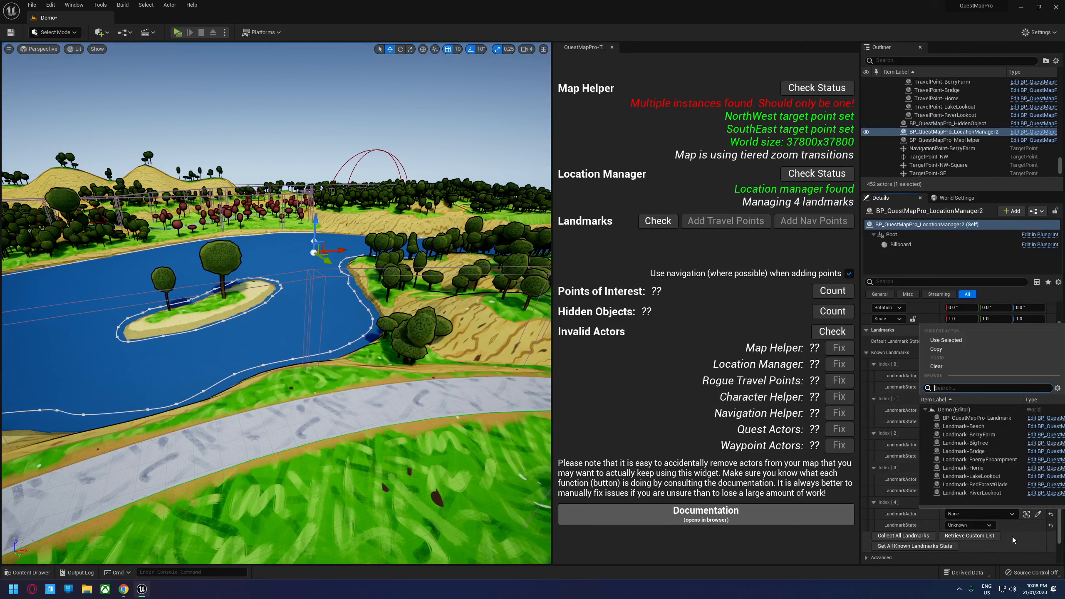
{"action": "left_click", "coordinate": [992, 437]}
{"action": "left_click", "coordinate": [968, 525]}
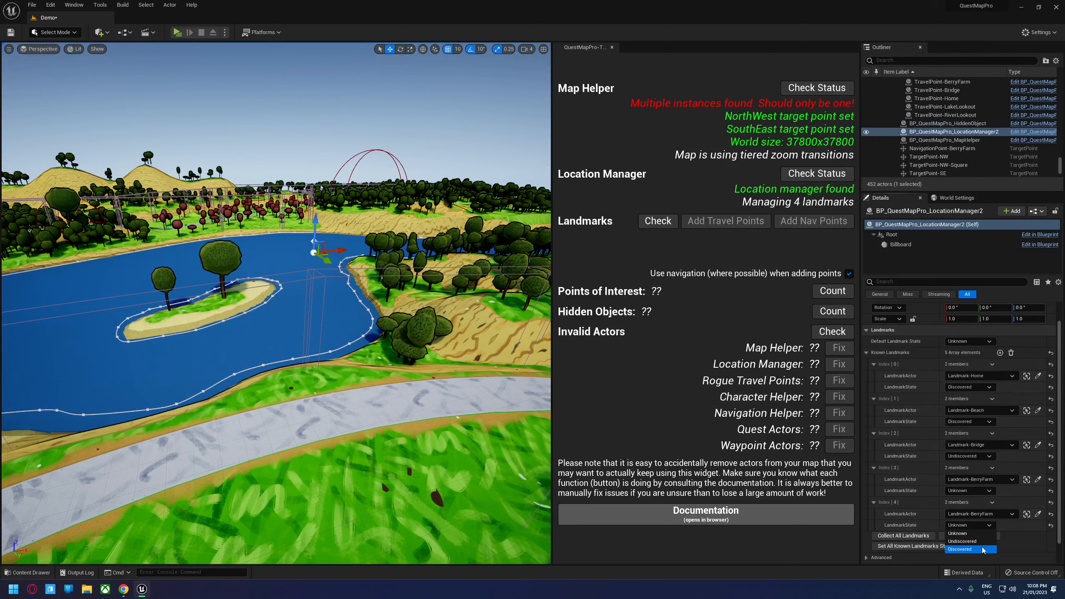
{"action": "left_click", "coordinate": [964, 547]}
Select the Berry Farm's travel point beside the dirt path and view its placement.
{"action": "right_click_drag", "start_coordinate": [362, 342], "coordinate": [185, 388]}
{"action": "left_click", "coordinate": [276, 341]}
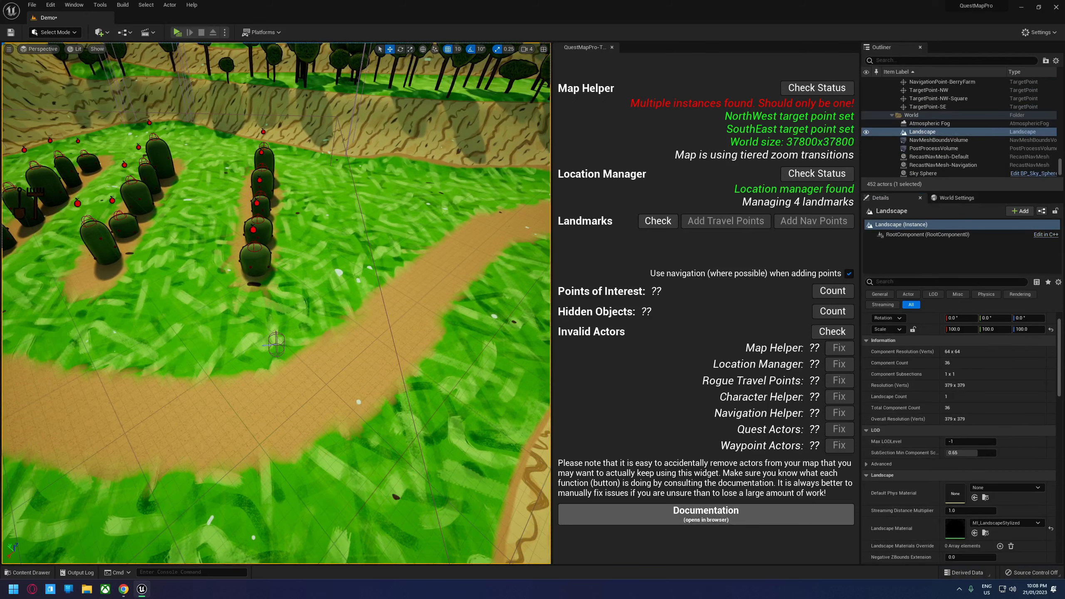
{"action": "left_click", "coordinate": [276, 344]}
{"action": "right_click_drag", "start_coordinate": [336, 350], "coordinate": [403, 357]}
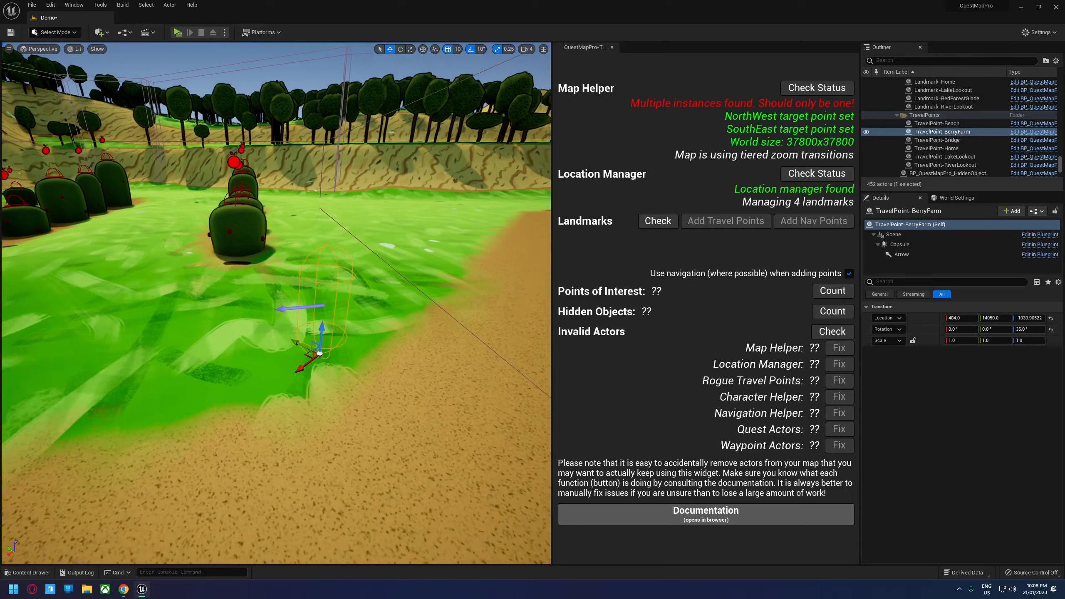
Select the Berry Farm's navigation point beside the house and view it in relation to the farm.
{"action": "mouse_move", "coordinate": [325, 317]}
{"action": "right_mouse_down"}
{"action": "mouse_move", "coordinate": [268, 291]}
{"action": "mouse_move", "coordinate": [218, 290]}
{"action": "mouse_move", "coordinate": [276, 296]}
{"action": "mouse_move", "coordinate": [279, 313]}
{"action": "mouse_move", "coordinate": [309, 317]}
{"action": "mouse_move", "coordinate": [322, 333]}
{"action": "mouse_move", "coordinate": [322, 324]}
{"action": "right_mouse_up"}
{"action": "left_click", "coordinate": [309, 373]}
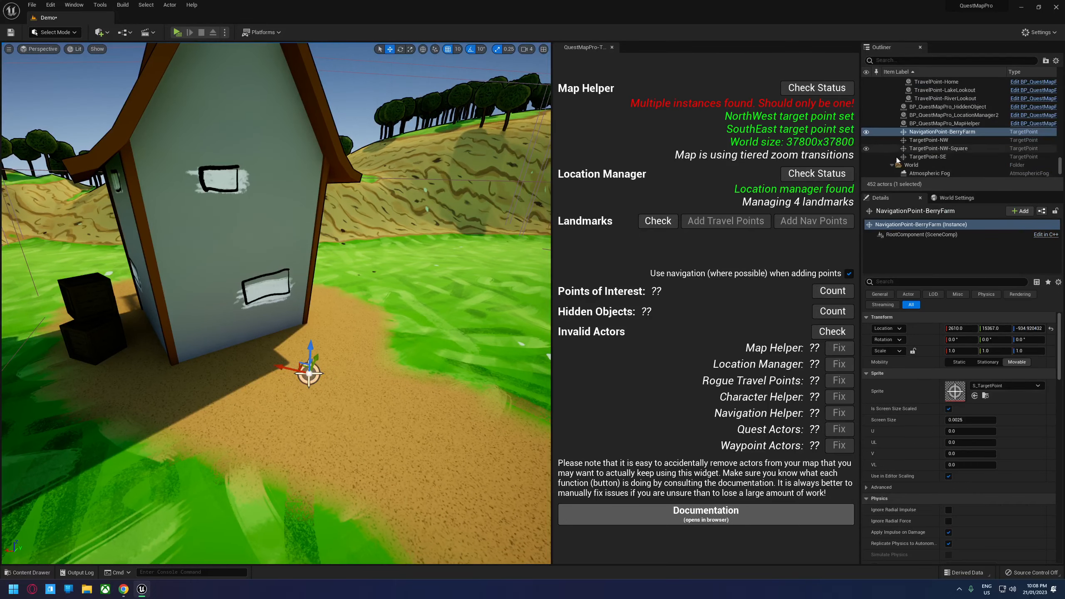
{"action": "right_click_drag", "start_coordinate": [318, 293], "coordinate": [402, 300]}
{"action": "right_click_drag", "start_coordinate": [276, 300], "coordinate": [251, 293]}
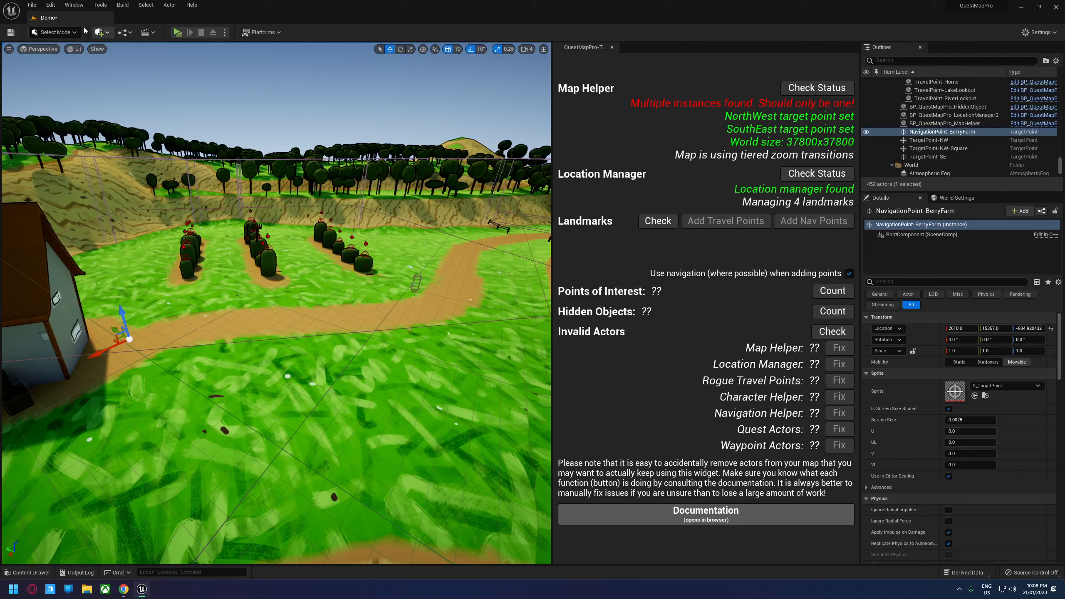
Play the level, view the landmarks on the in-game world map, and quit the preview.
{"action": "left_click", "coordinate": [177, 32]}
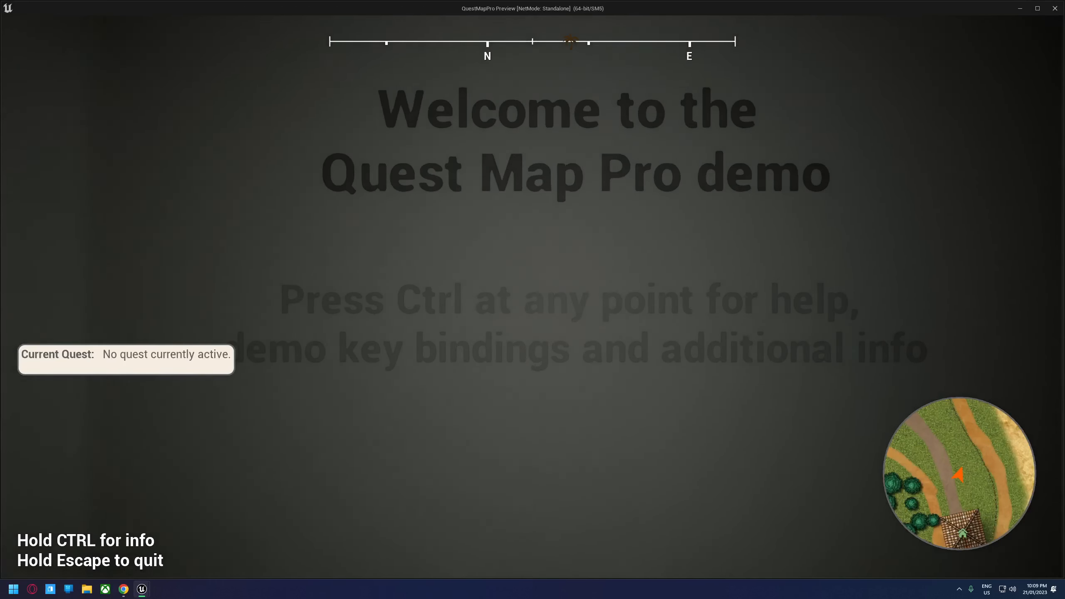
{"action": "key", "text": "m"}
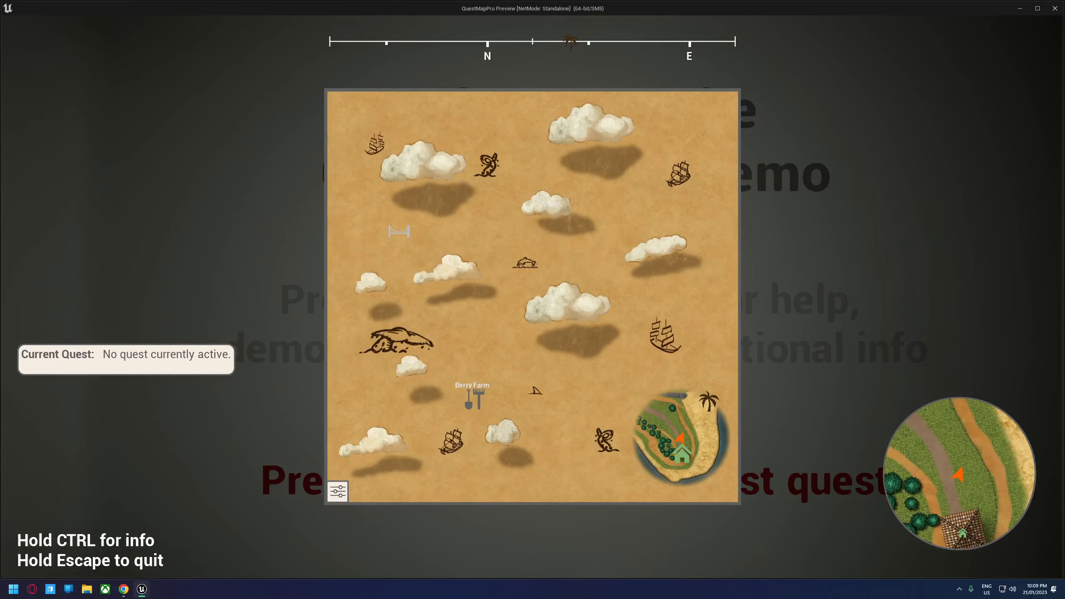
{"action": "key", "text": "Escape"}
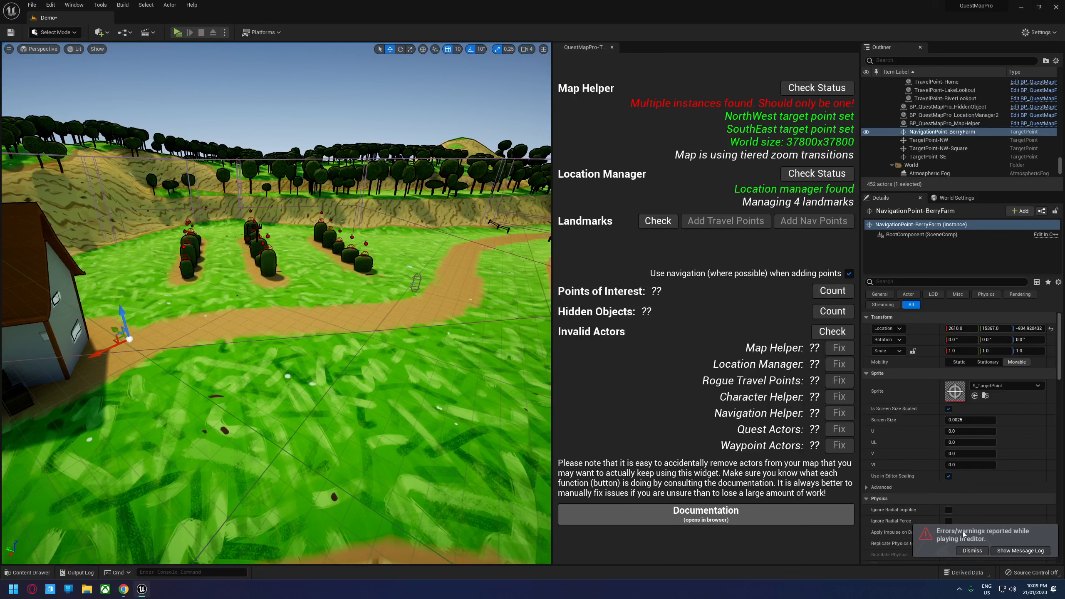
{"action": "right_click_drag", "start_coordinate": [335, 336], "coordinate": [486, 289]}
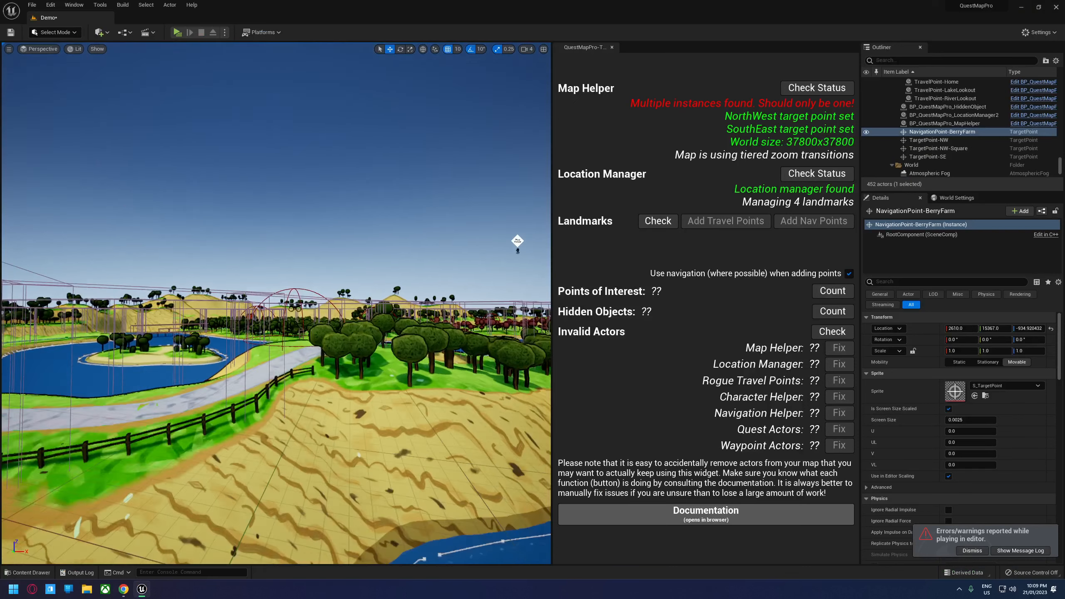